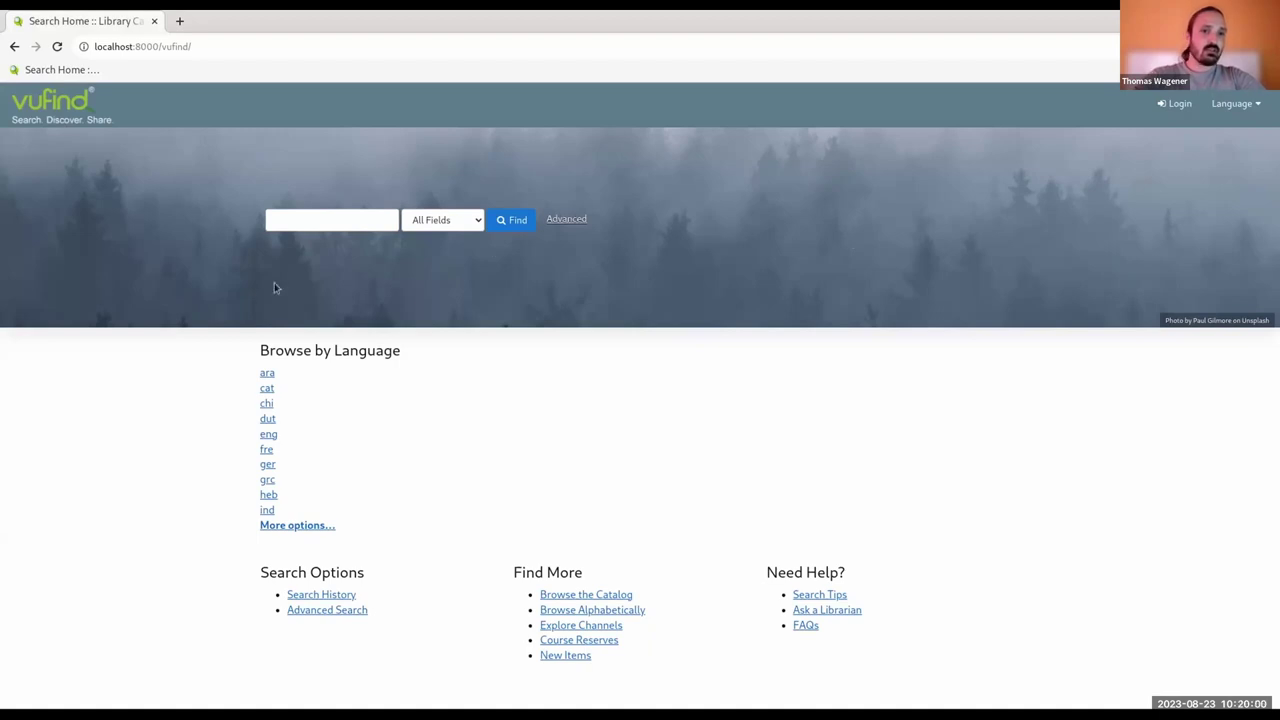
# - Go to the VuFind administration page at localhost:8000/vufind/Admin
pyautogui.click(232, 46)
pyautogui.click(232, 46)
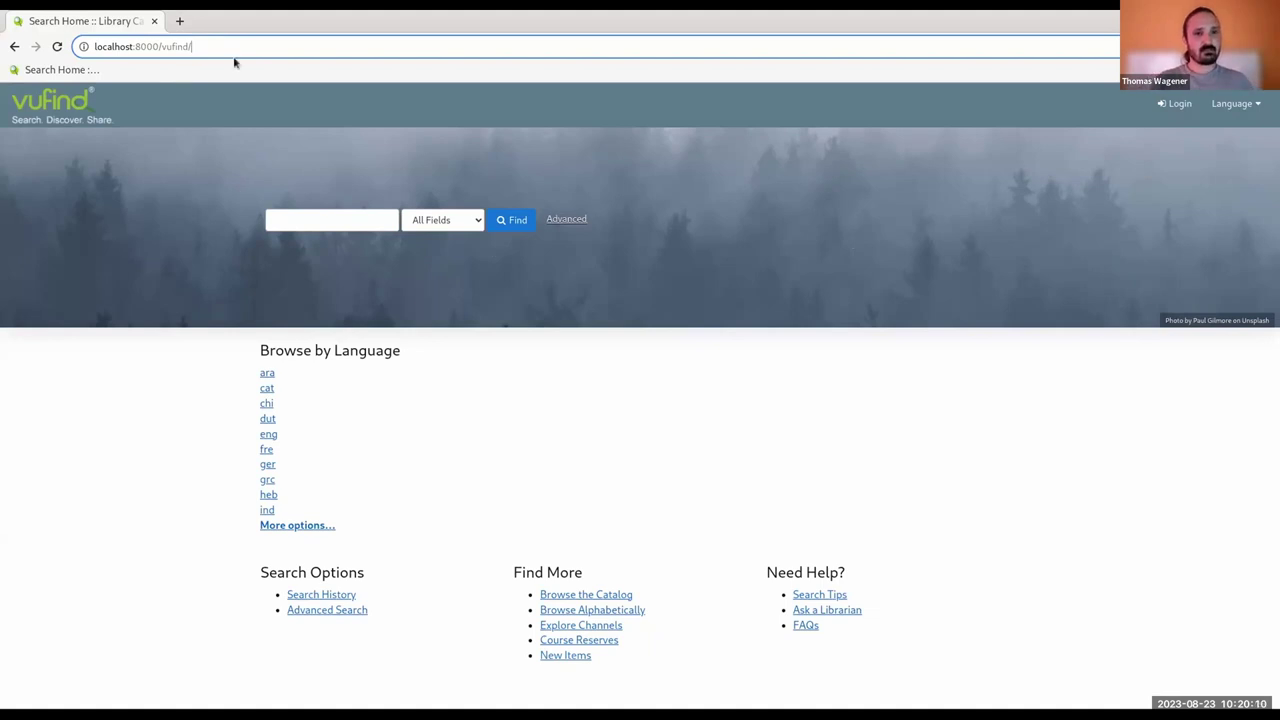
pyautogui.write('Admin')
pyautogui.press('Return')
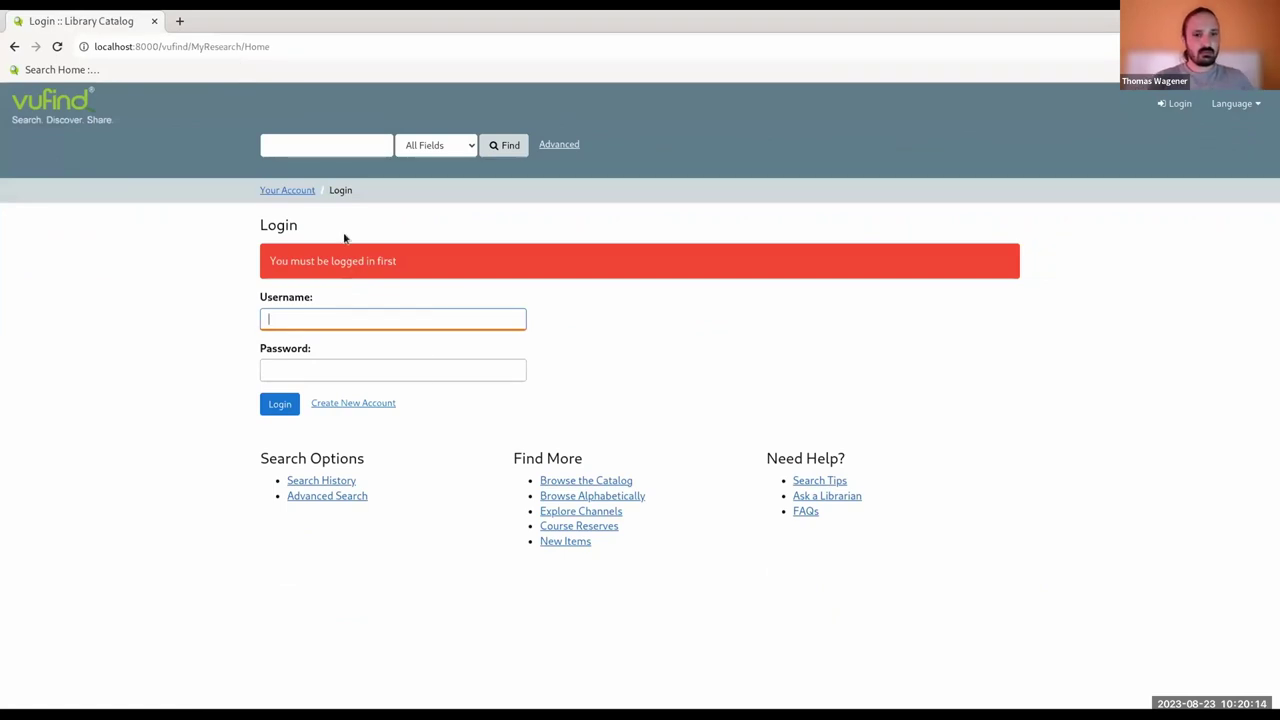
# - Log in to the administration area with the saved username and the account password
pyautogui.press('Down')
pyautogui.press('Down')
pyautogui.press('Return')
pyautogui.click(339, 371)
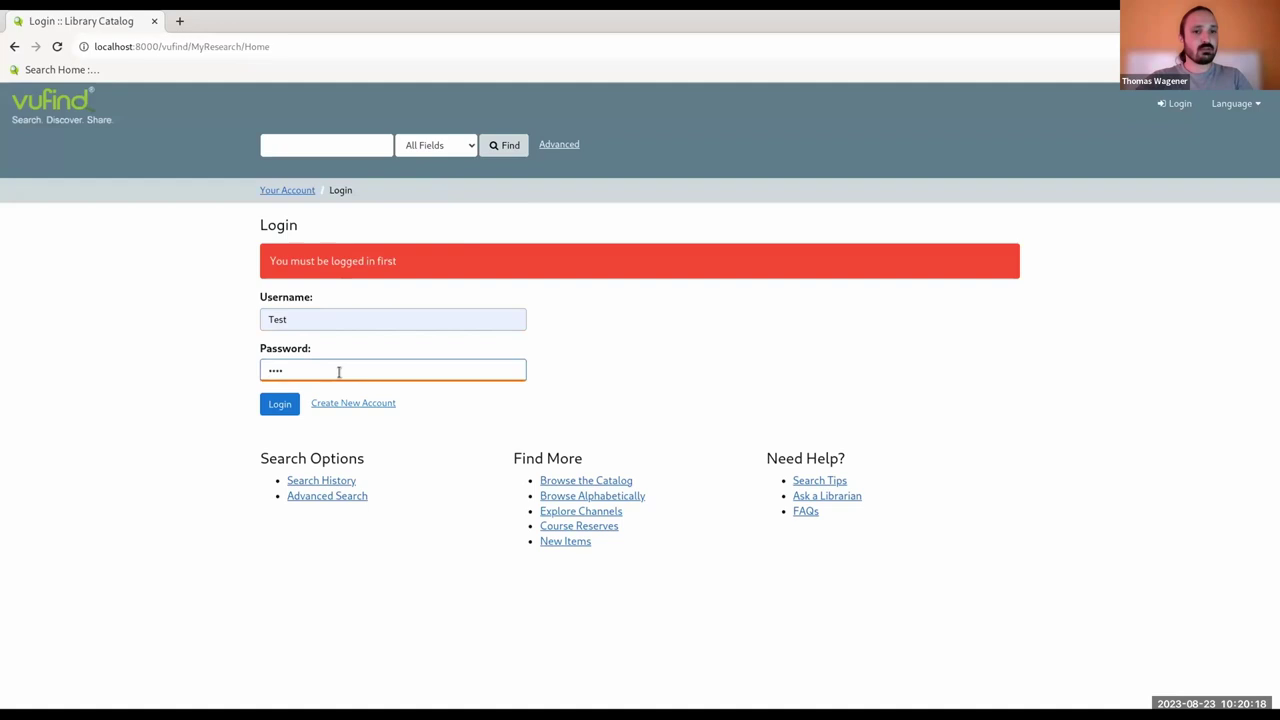
pyautogui.press('Return')
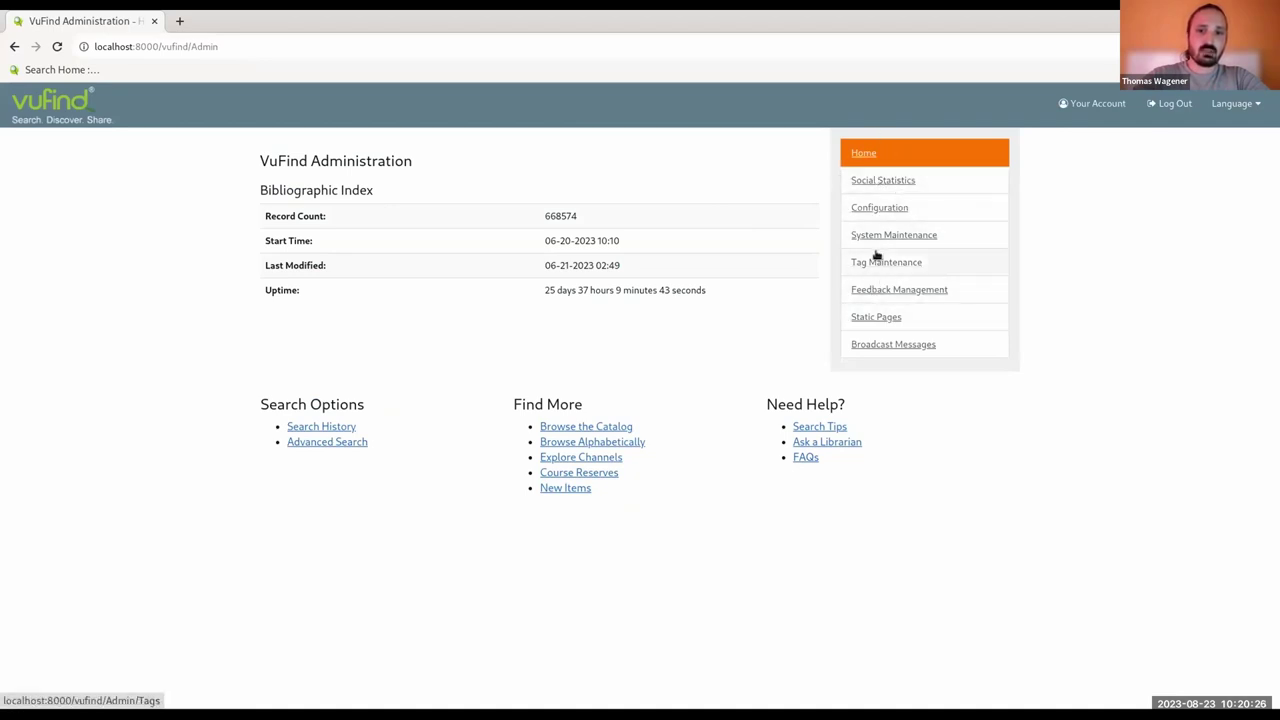
# - Open the static pages administration and start a new page
pyautogui.click(884, 321)
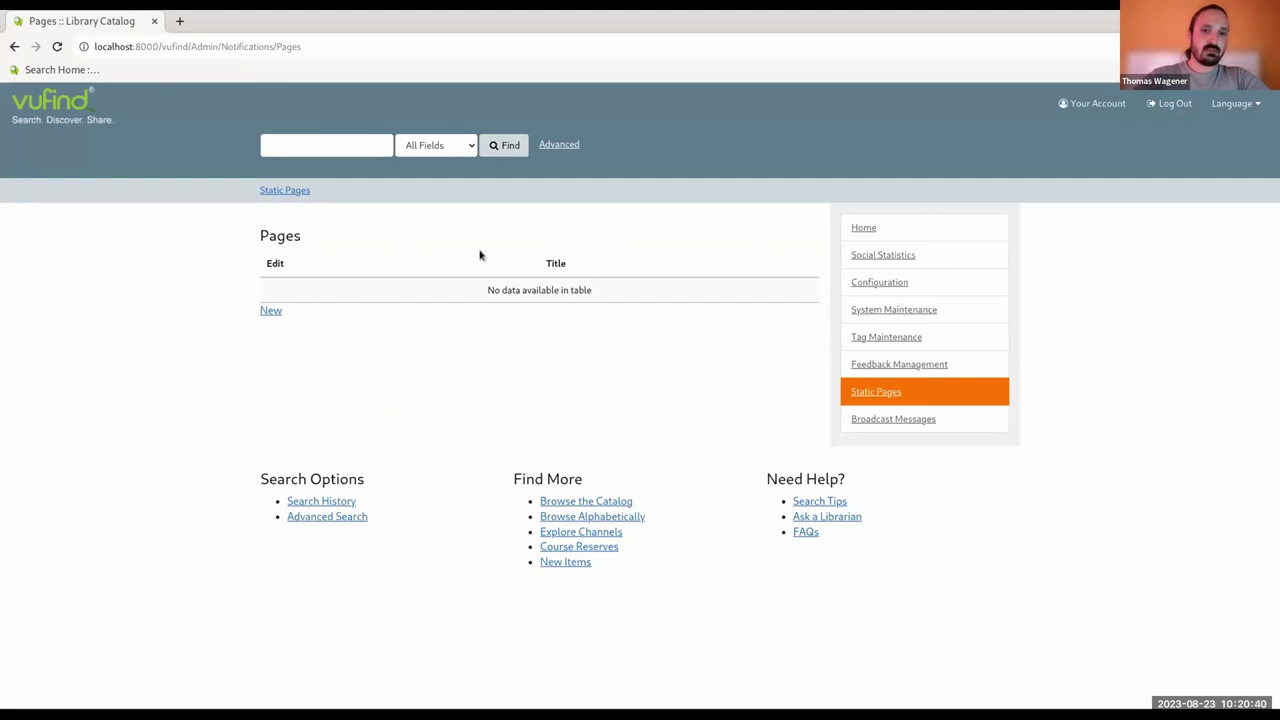
pyautogui.click(271, 311)
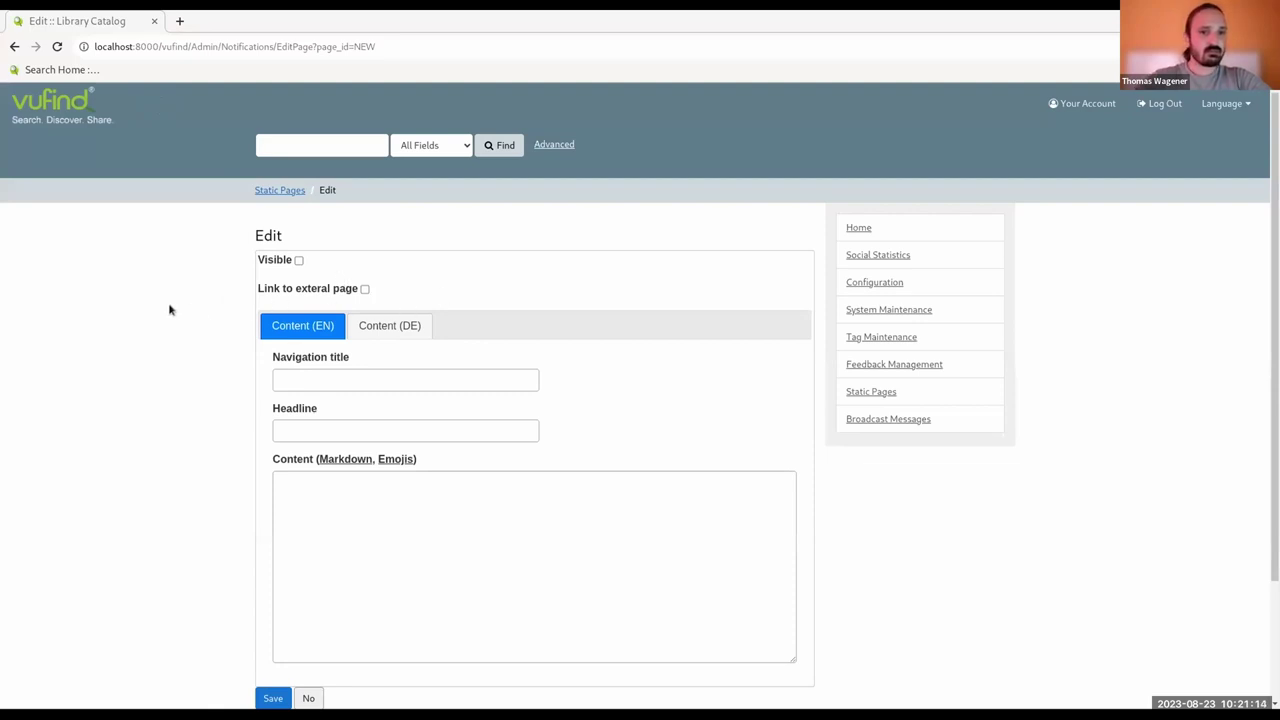
pyautogui.scroll(-1, 243, 317)
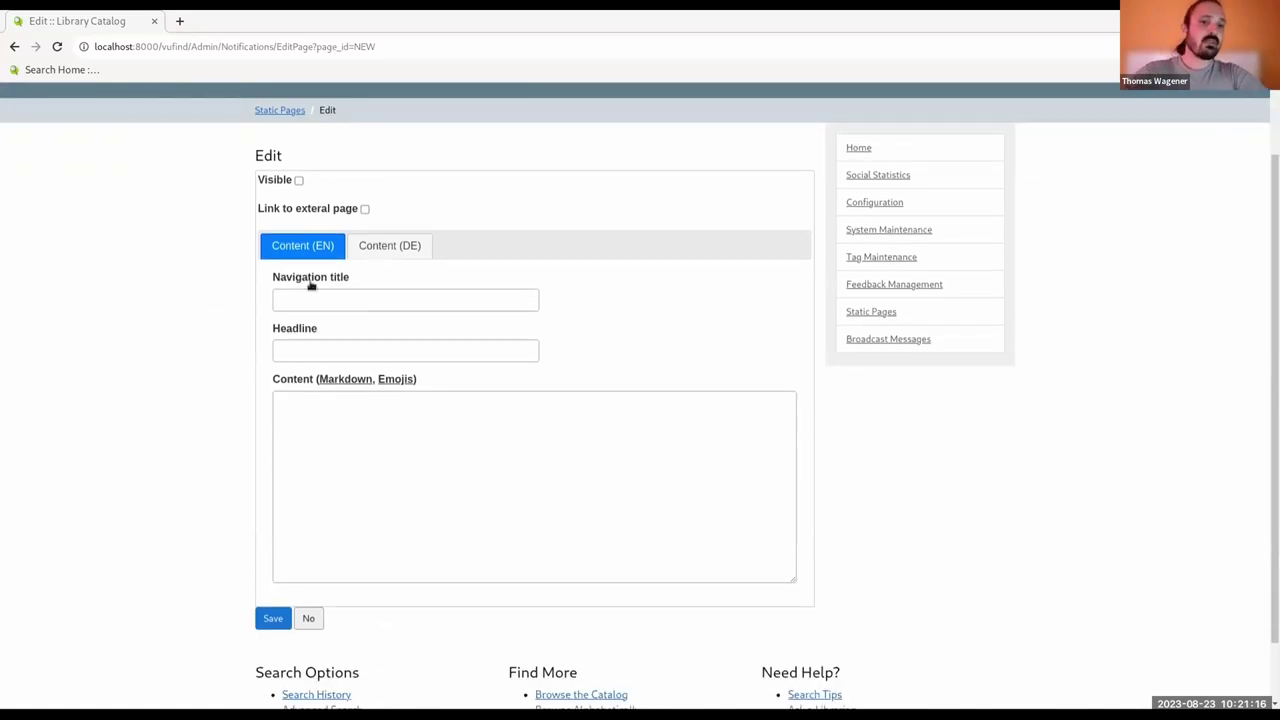
pyautogui.scroll(1, 297, 289)
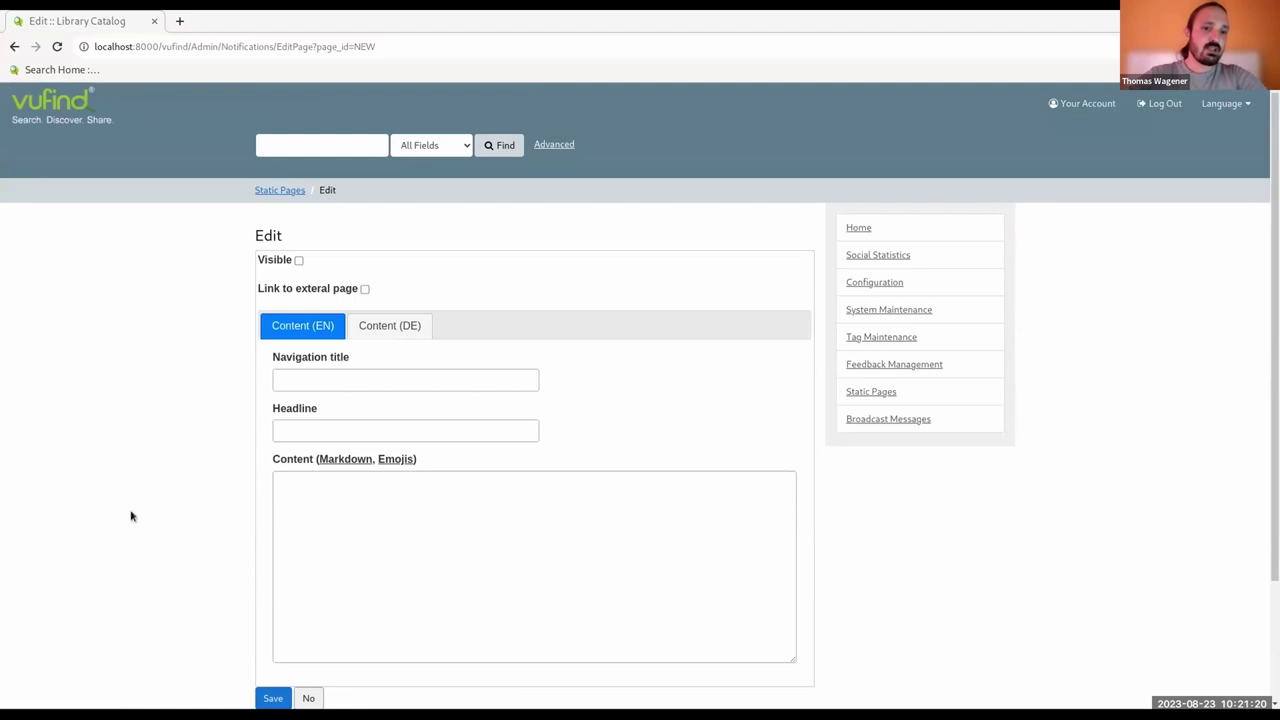
pyautogui.scroll(-1, 123, 497)
pyautogui.click(291, 351)
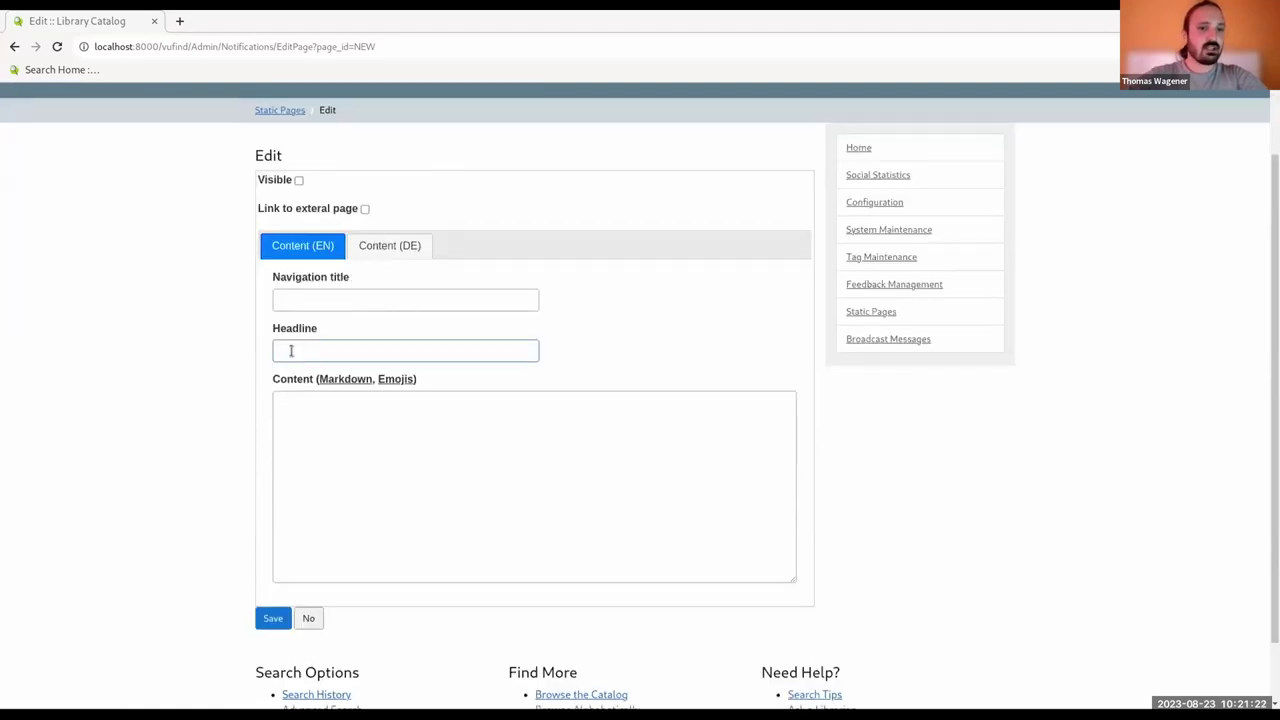
pyautogui.click(311, 413)
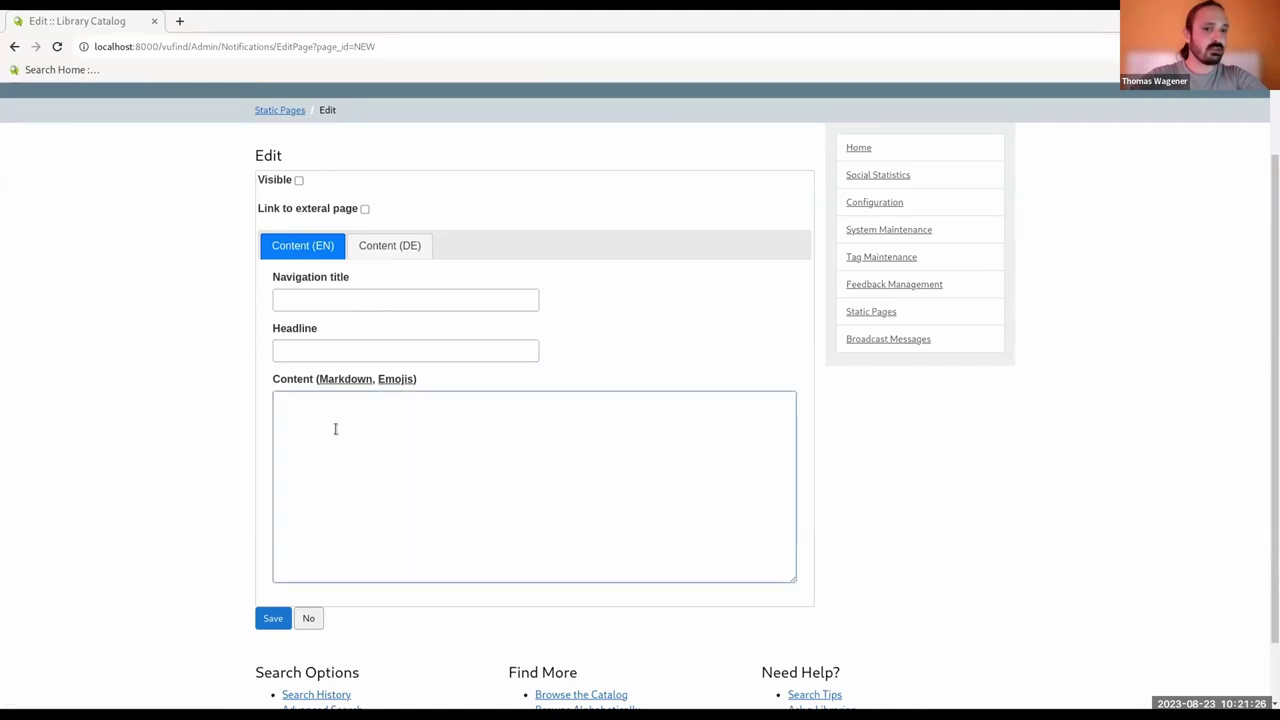
pyautogui.click(184, 421)
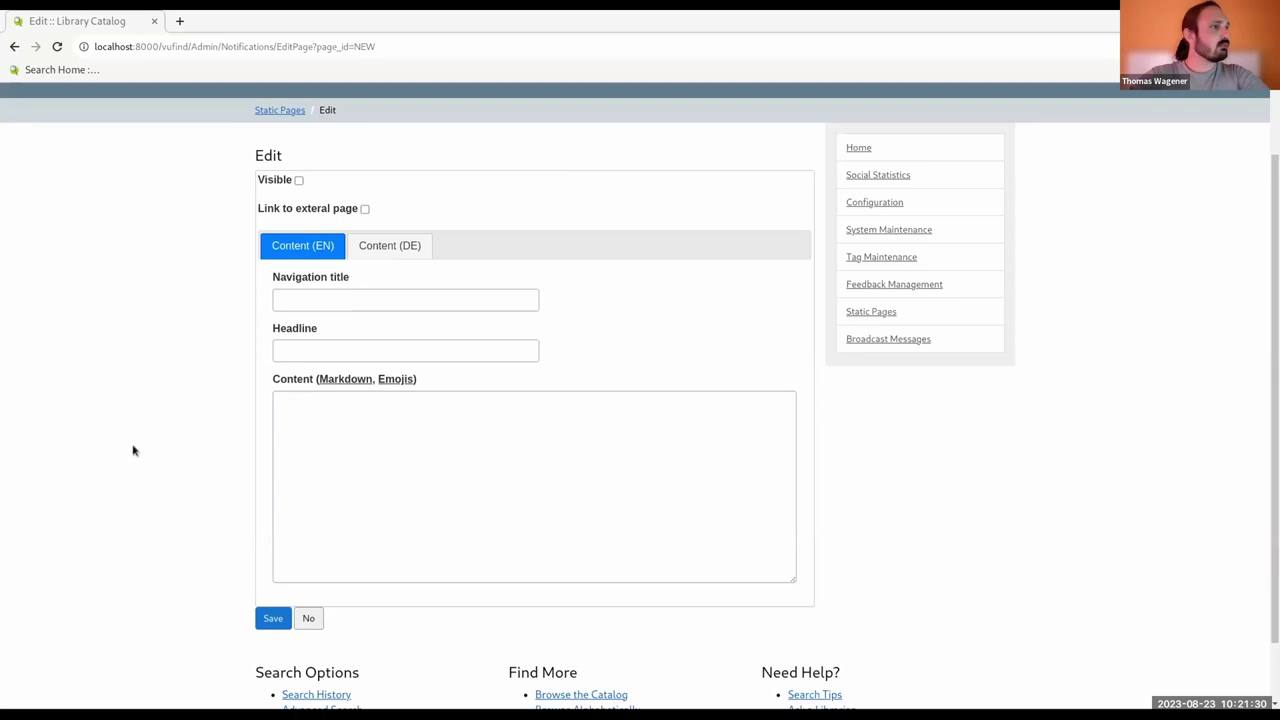
# - Make the new page visible and set its English navigation title to "About VuFind" and headline to "VuFind"
pyautogui.click(299, 181)
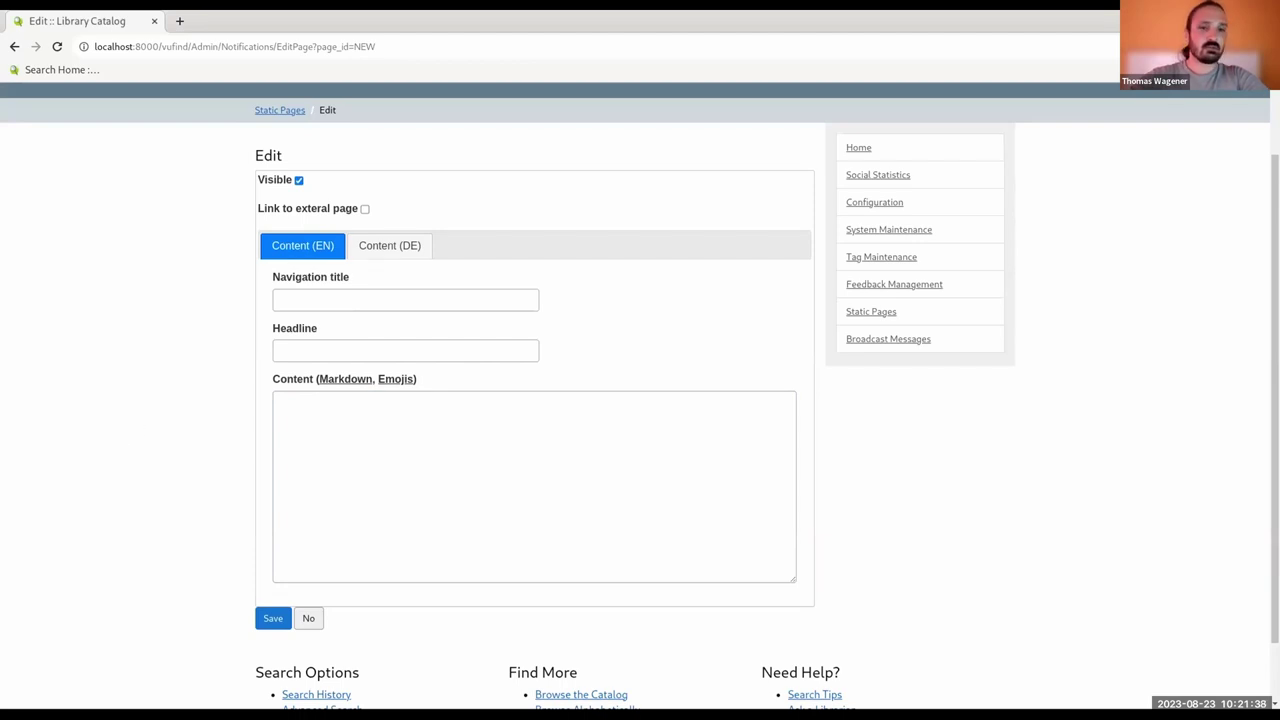
pyautogui.click(314, 305)
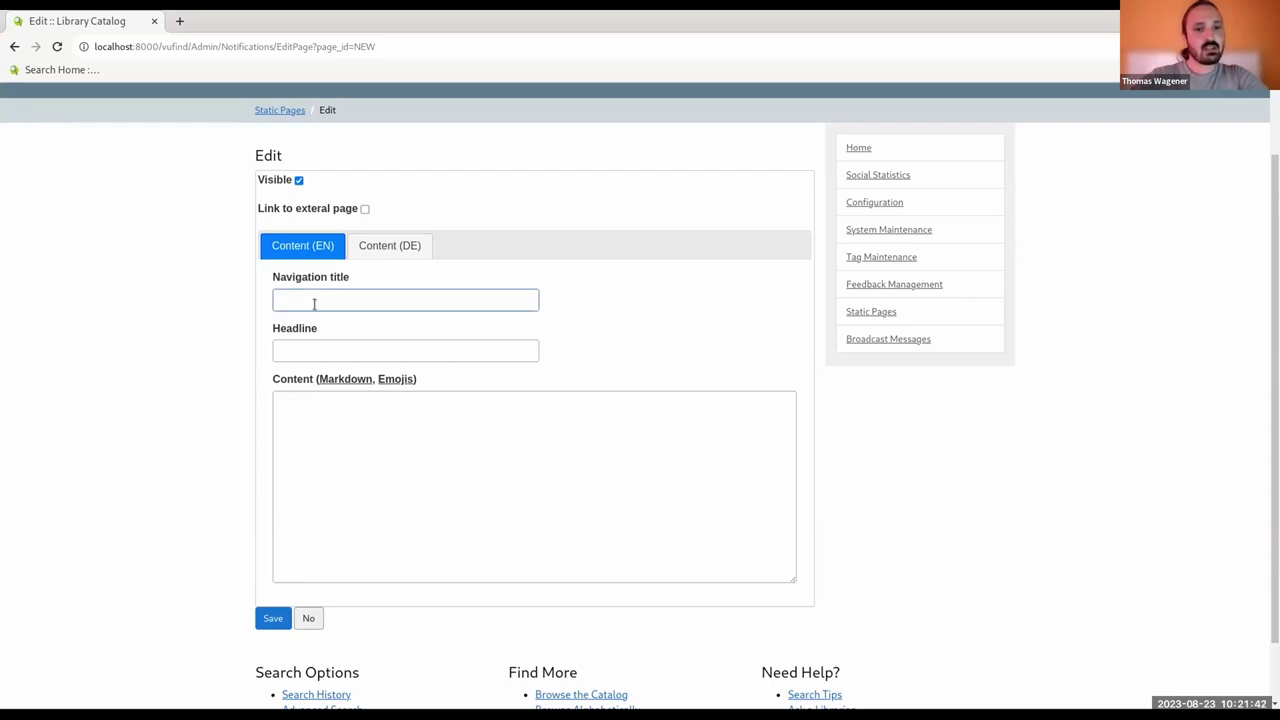
pyautogui.click(314, 305)
pyautogui.click(380, 331)
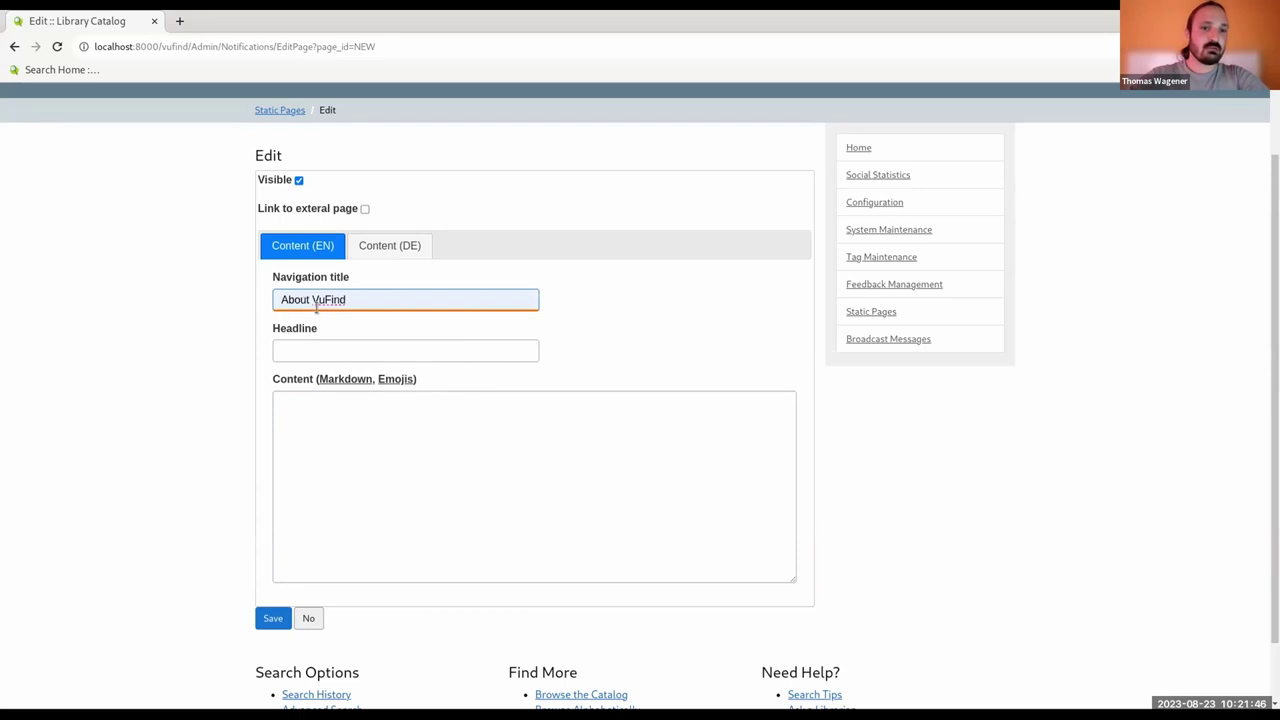
pyautogui.click(325, 351)
pyautogui.click(370, 382)
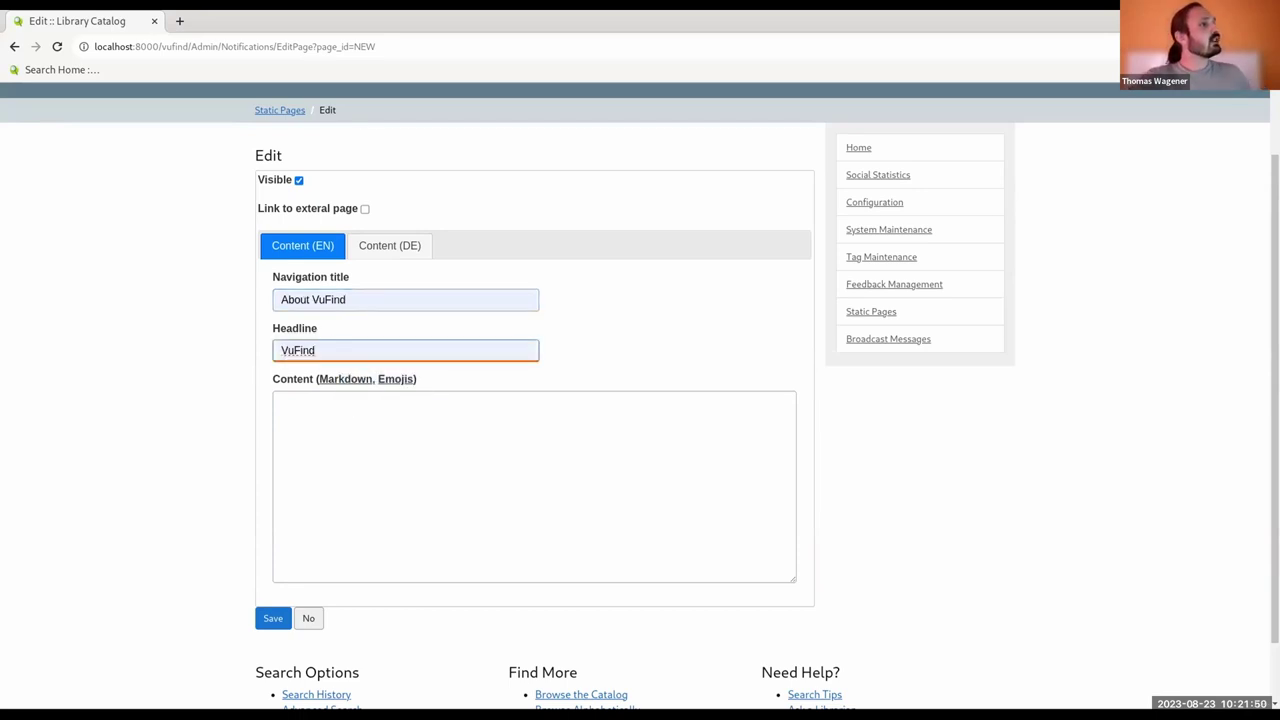
pyautogui.hotkey('alt', 'Tab')
pyautogui.click(349, 440)
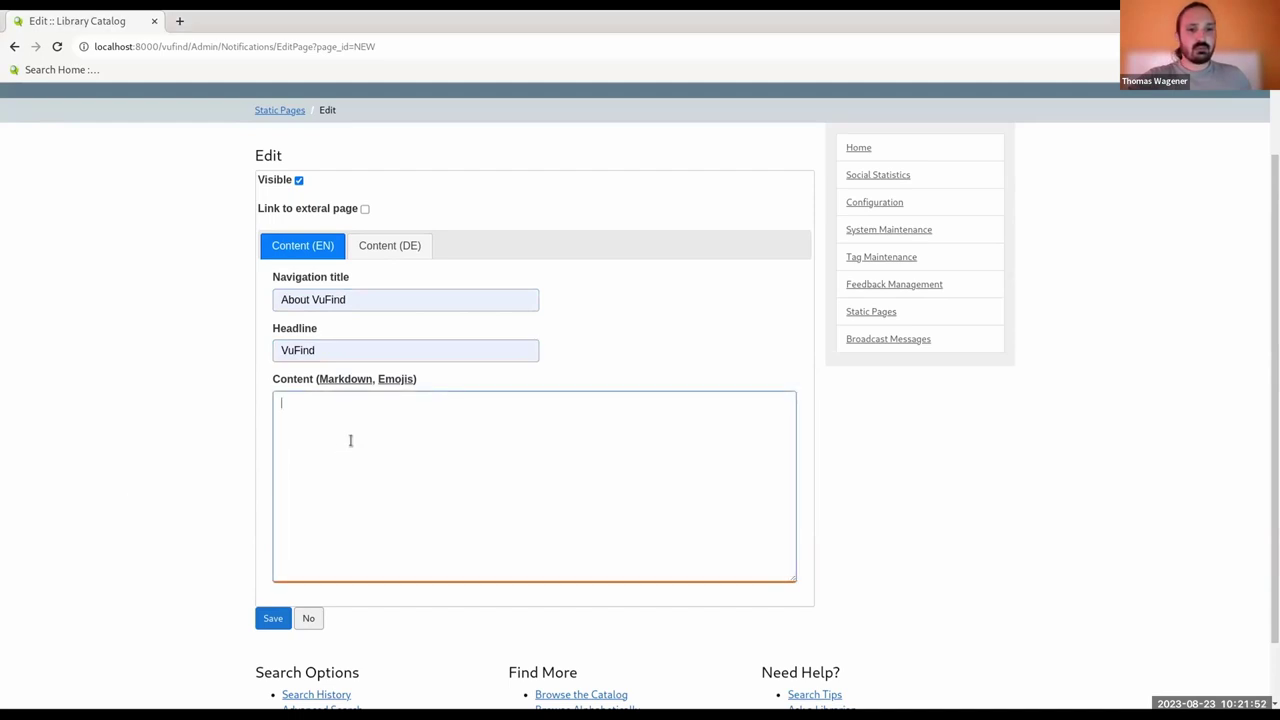
pyautogui.write('Checkout VuFind on their website!  [![](https://vufind.org/vufind/images/vf-beta.png)](https://vufind.org/vufind/)  - Discovery Service - Open Source - Used world wide')
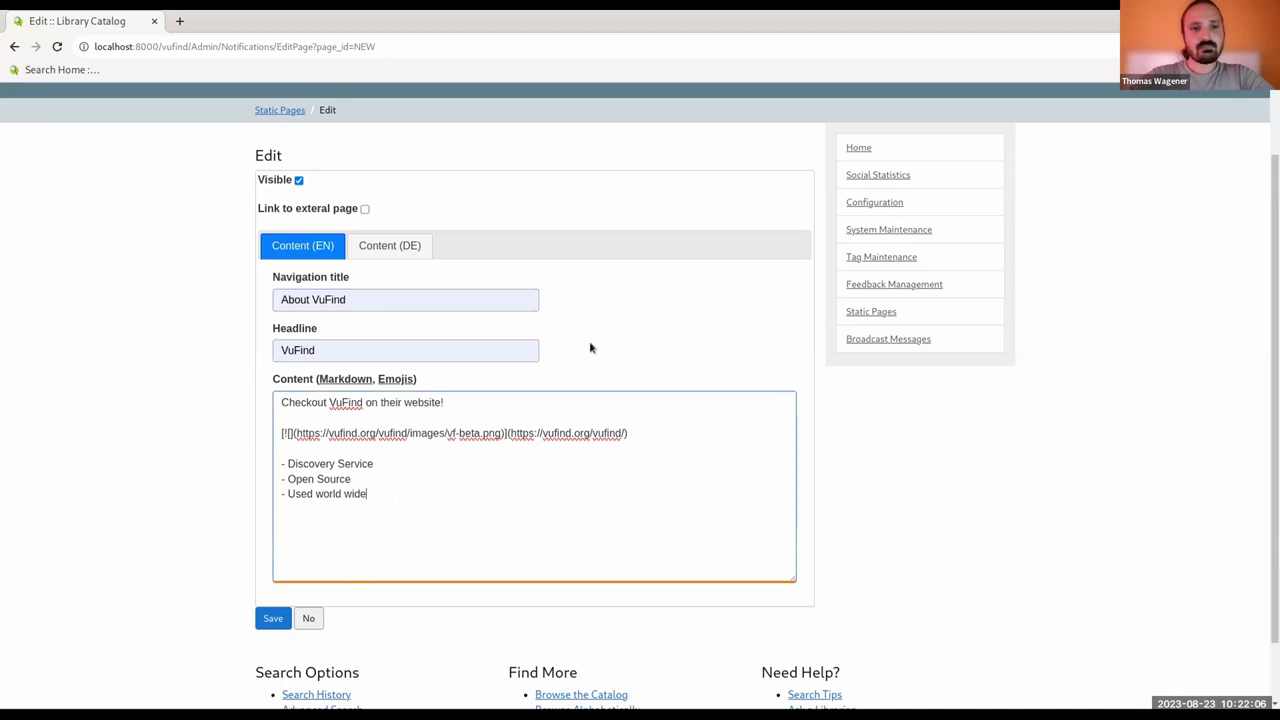
# - Set the page's German navigation title to "German Link" and its German headline to "German Headline"
pyautogui.click(392, 253)
pyautogui.click(344, 305)
pyautogui.click(380, 330)
pyautogui.click(326, 349)
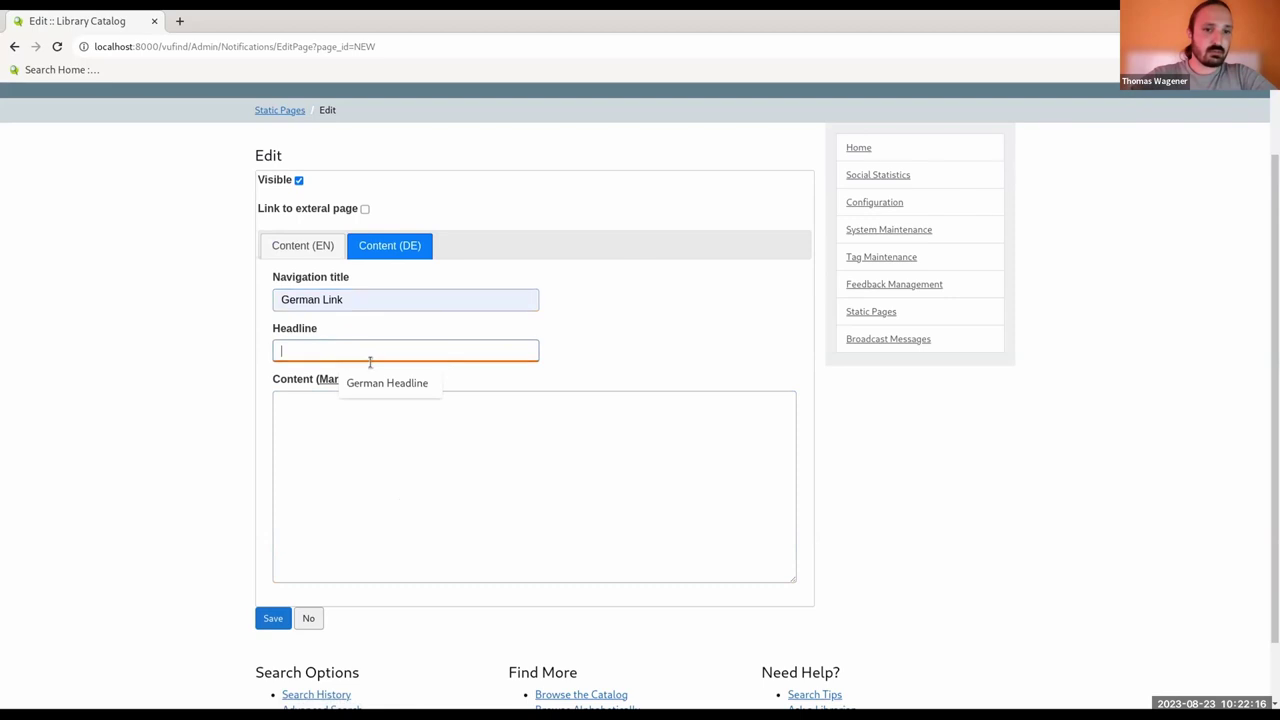
pyautogui.click(382, 383)
# - Enter "German Content" as the page's German content and save the page
pyautogui.click(320, 432)
pyautogui.write('Germa')
pyautogui.press('BackSpace')
pyautogui.write('n')
pyautogui.press('BackSpace')
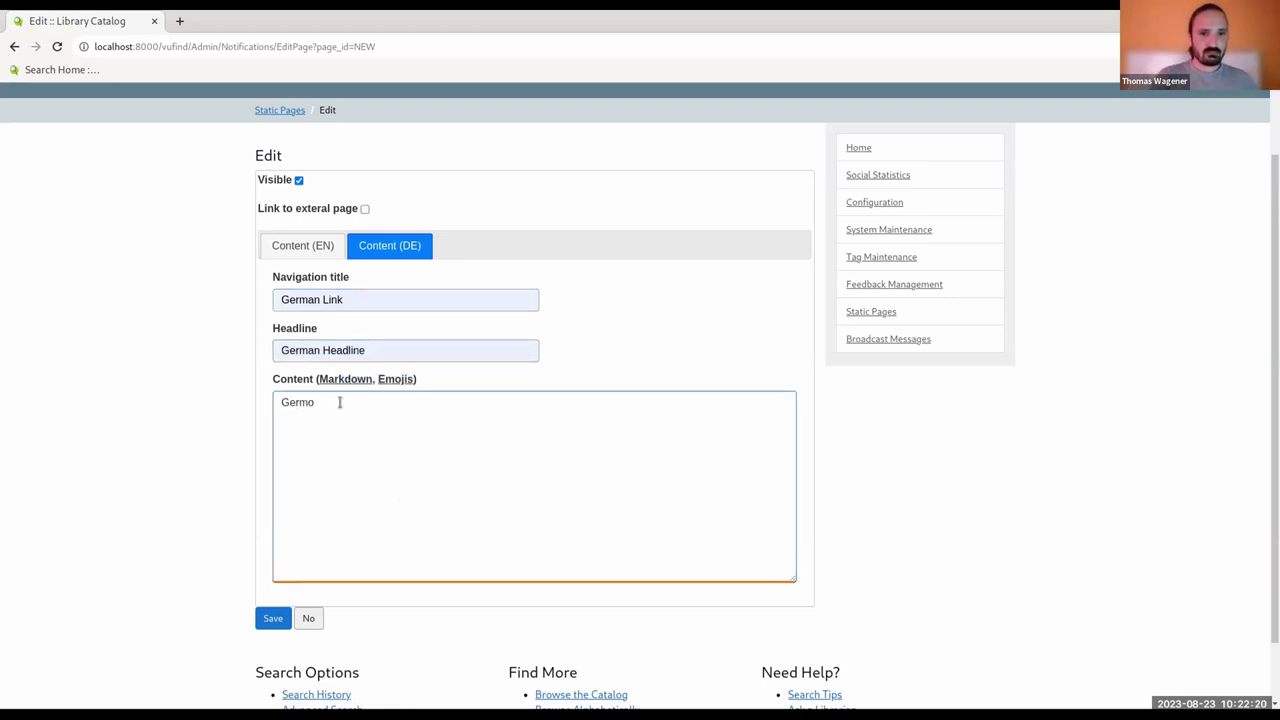
pyautogui.write('an Content')
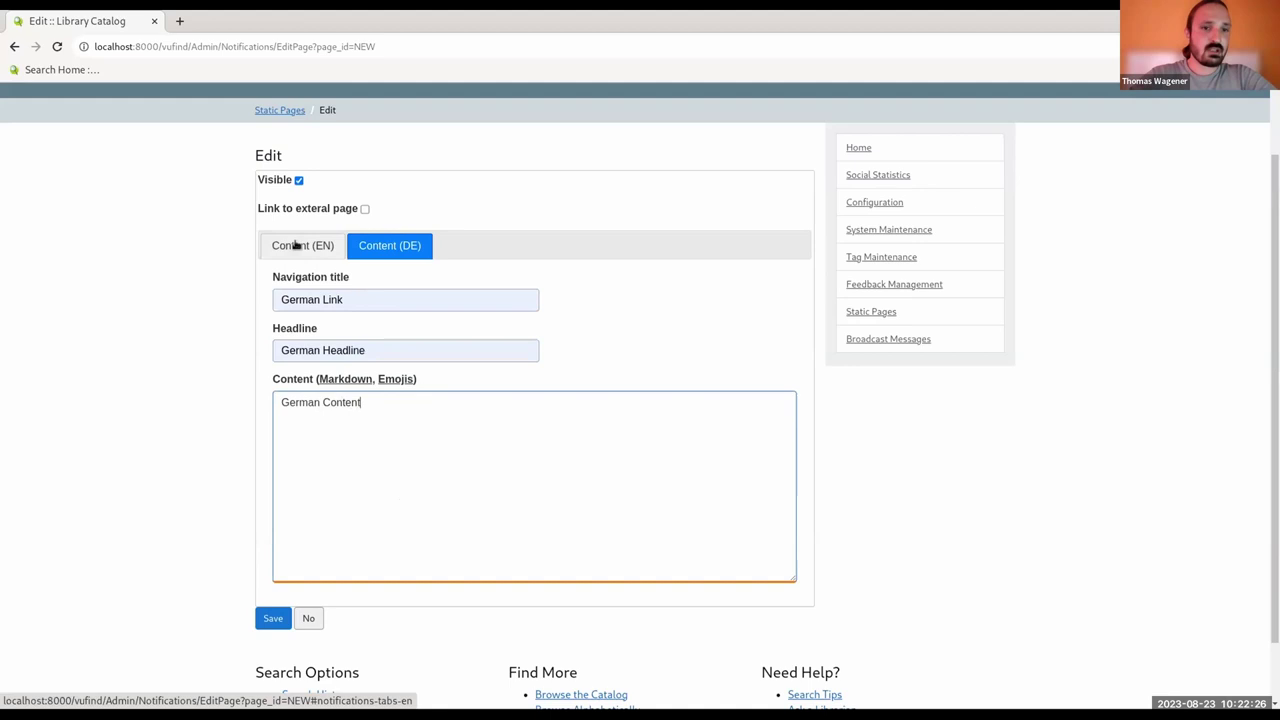
pyautogui.click(296, 245)
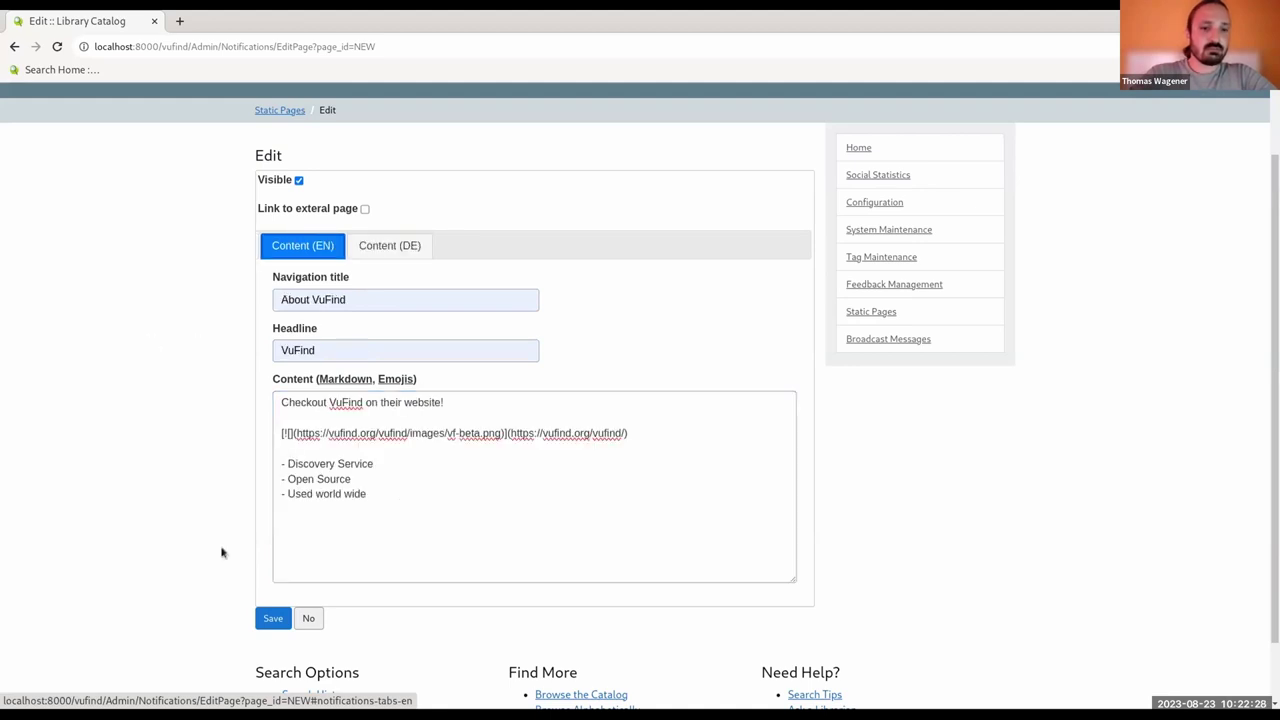
pyautogui.click(263, 618)
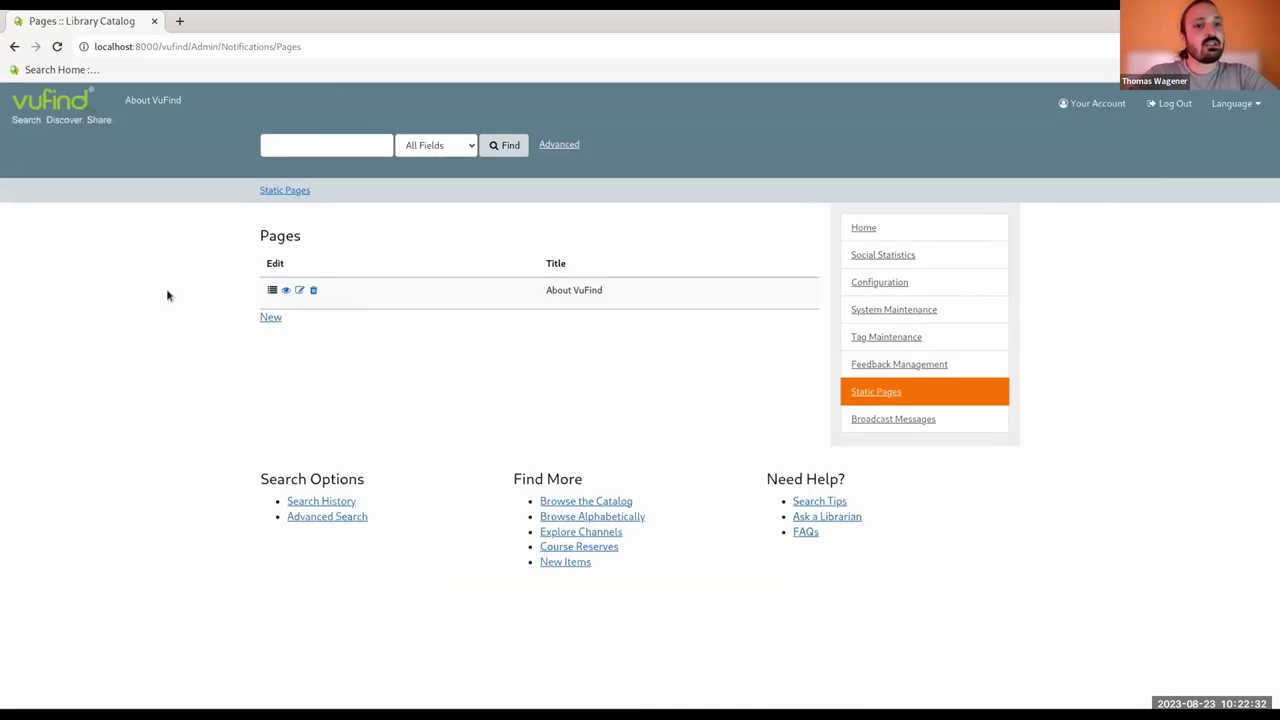
# - View the About VuFind page in a new tab, switching the site language to German and back to English
pyautogui.middleClick(140, 113)
pyautogui.click(214, 21)
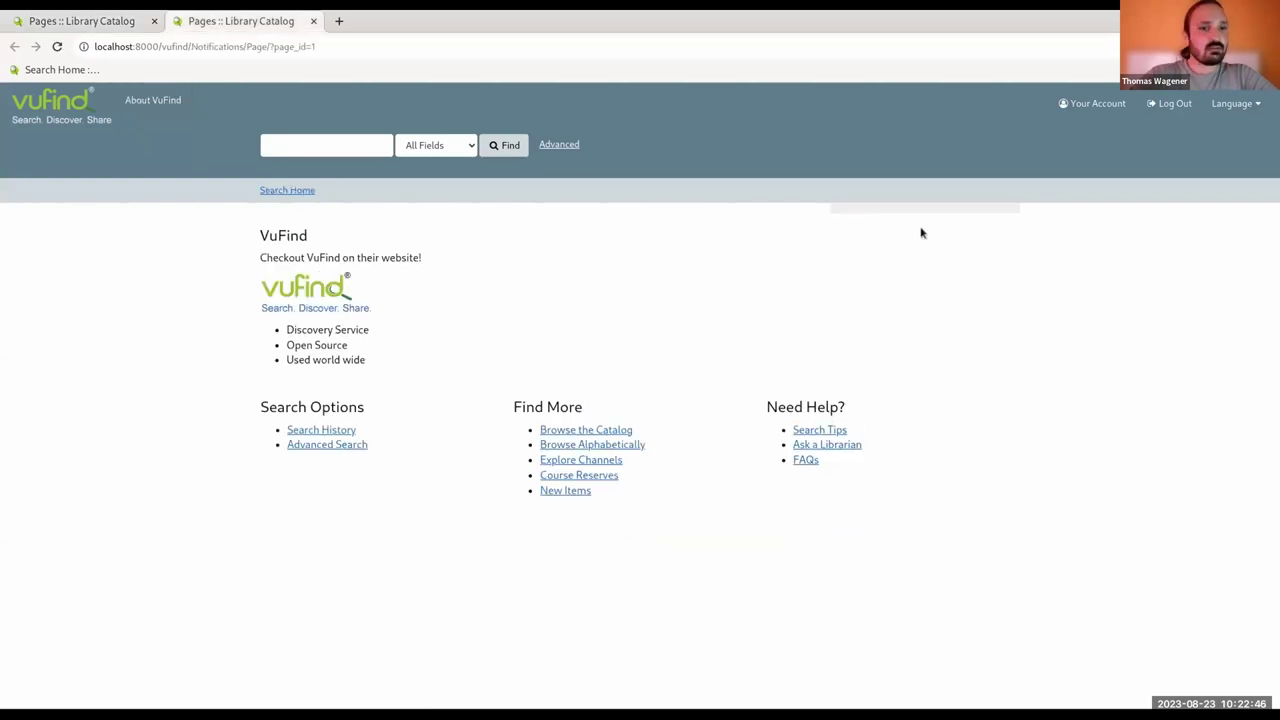
pyautogui.click(1236, 103)
pyautogui.click(1200, 152)
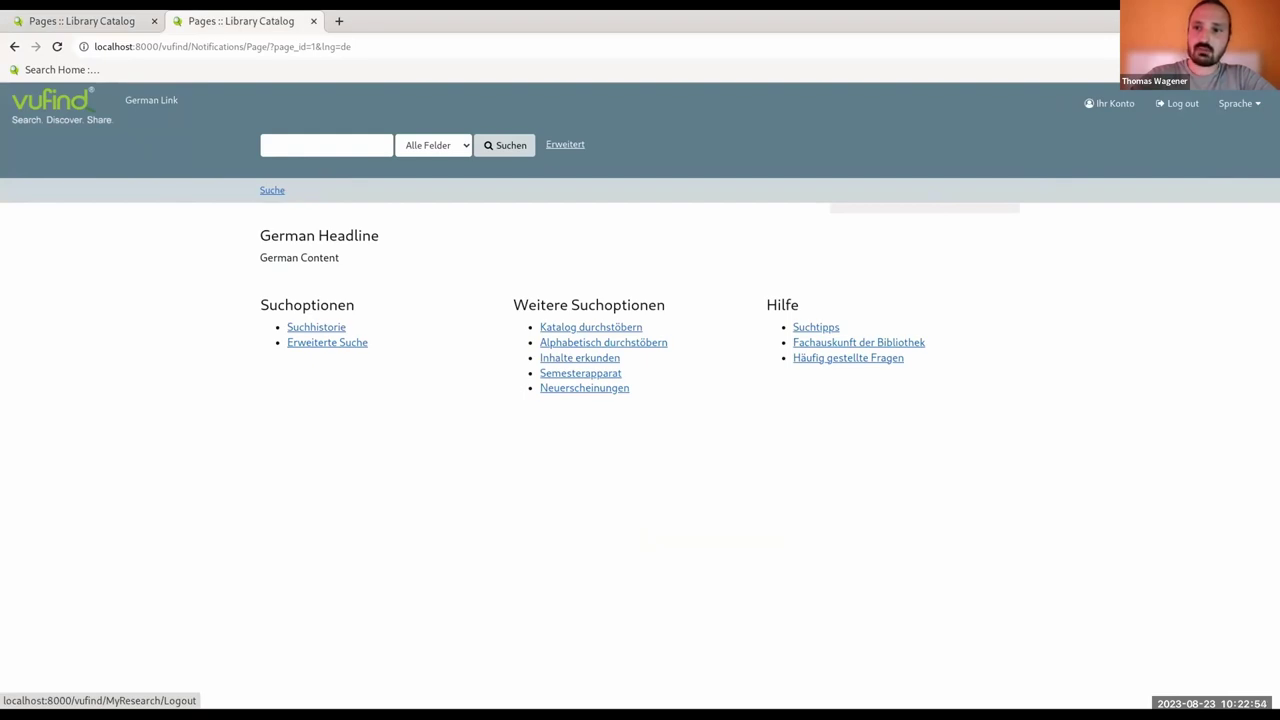
pyautogui.click(1236, 103)
pyautogui.click(1210, 131)
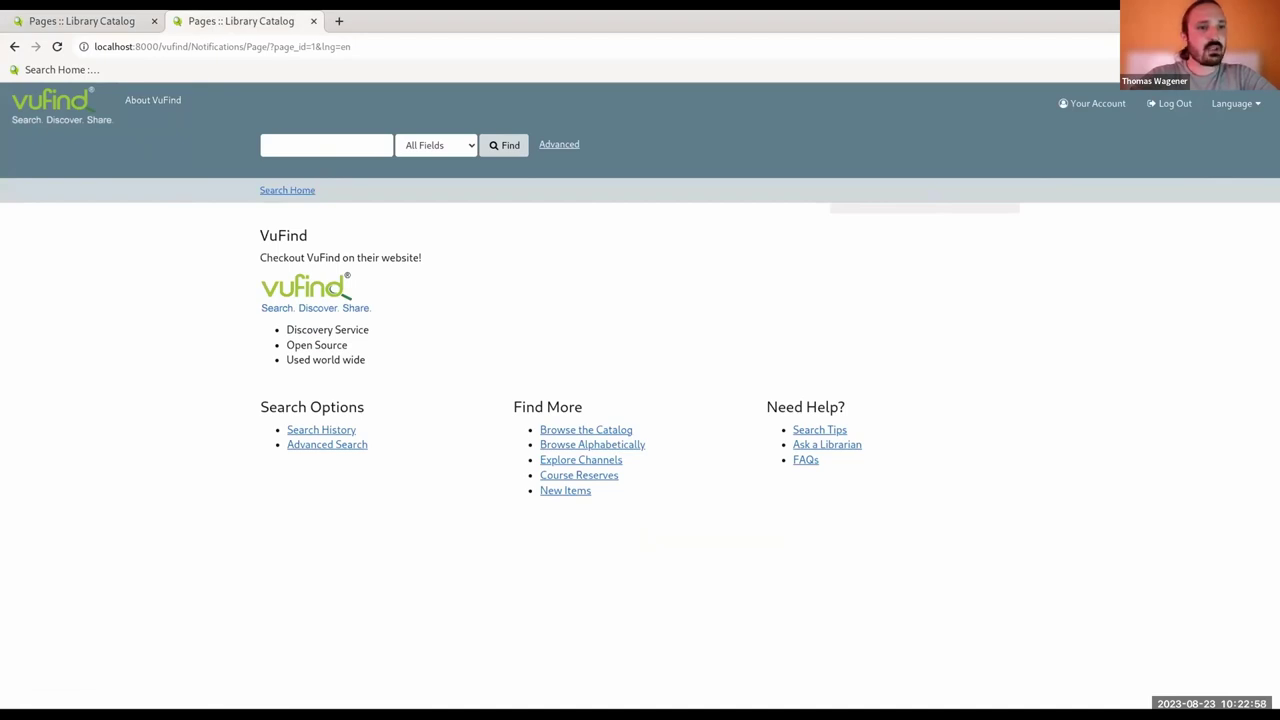
# - Return to the static pages list and start another new page that is visible and links to an external page
pyautogui.click(77, 21)
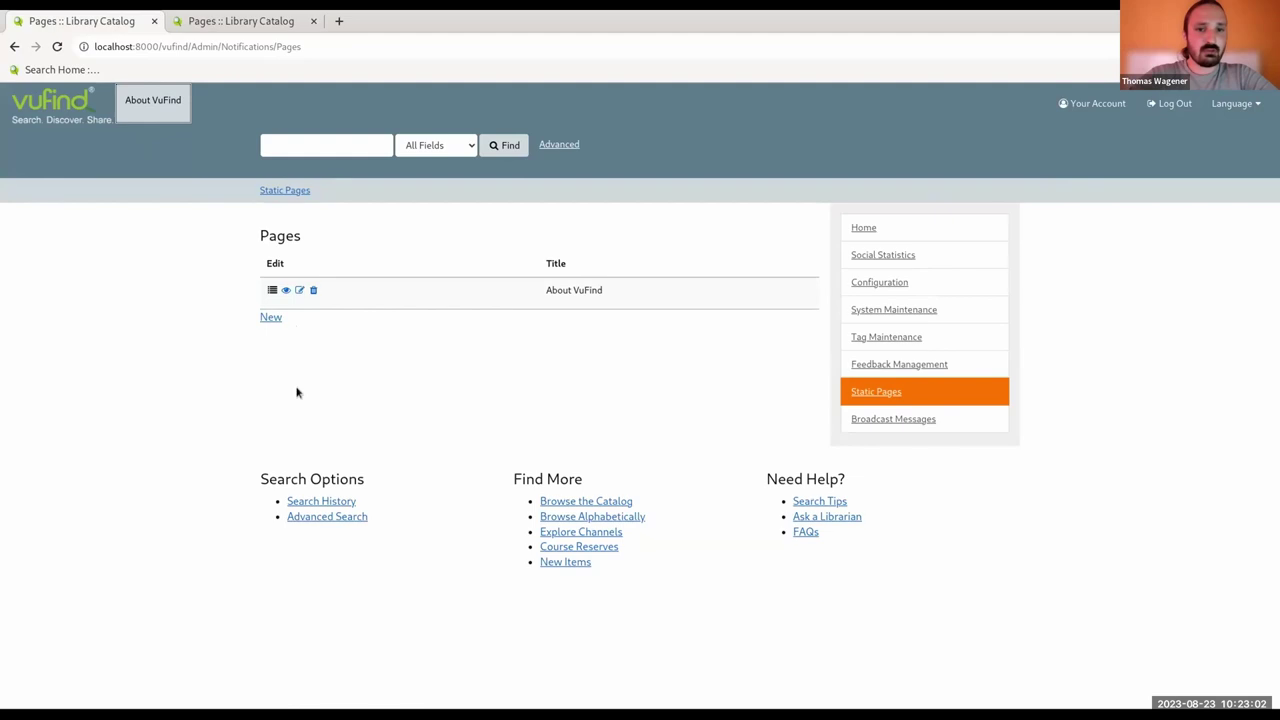
pyautogui.click(272, 318)
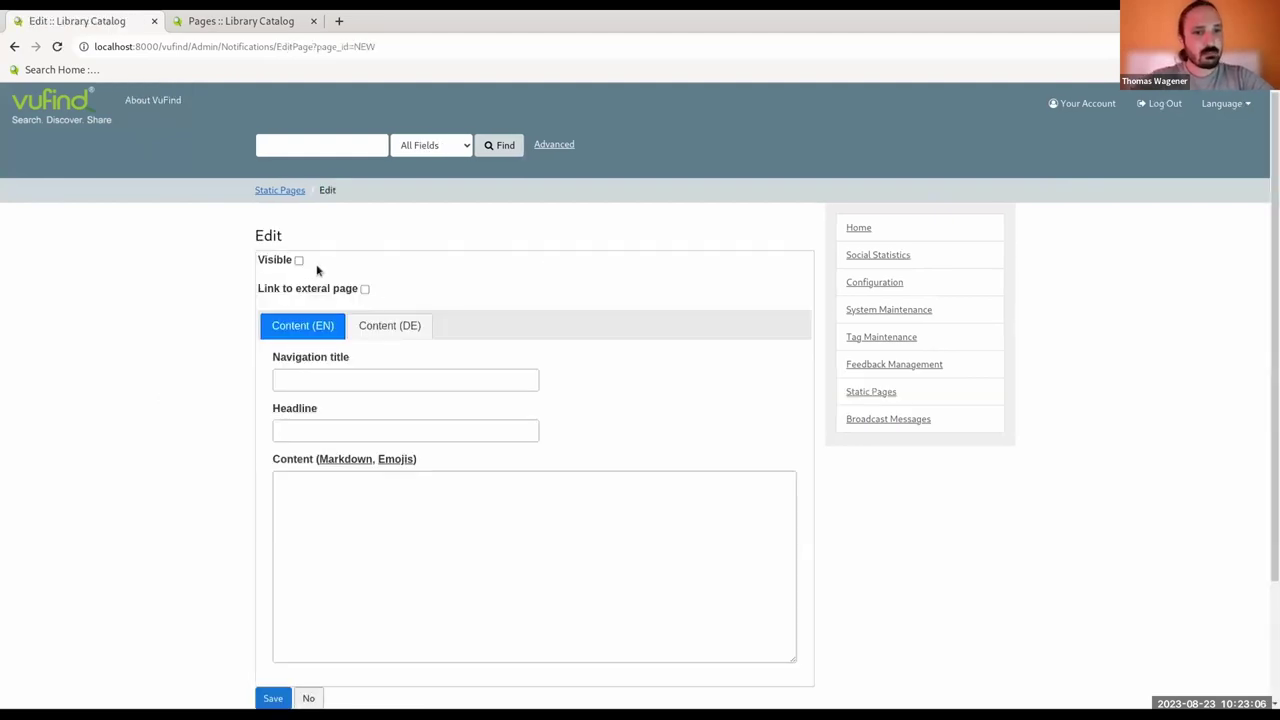
pyautogui.click(299, 261)
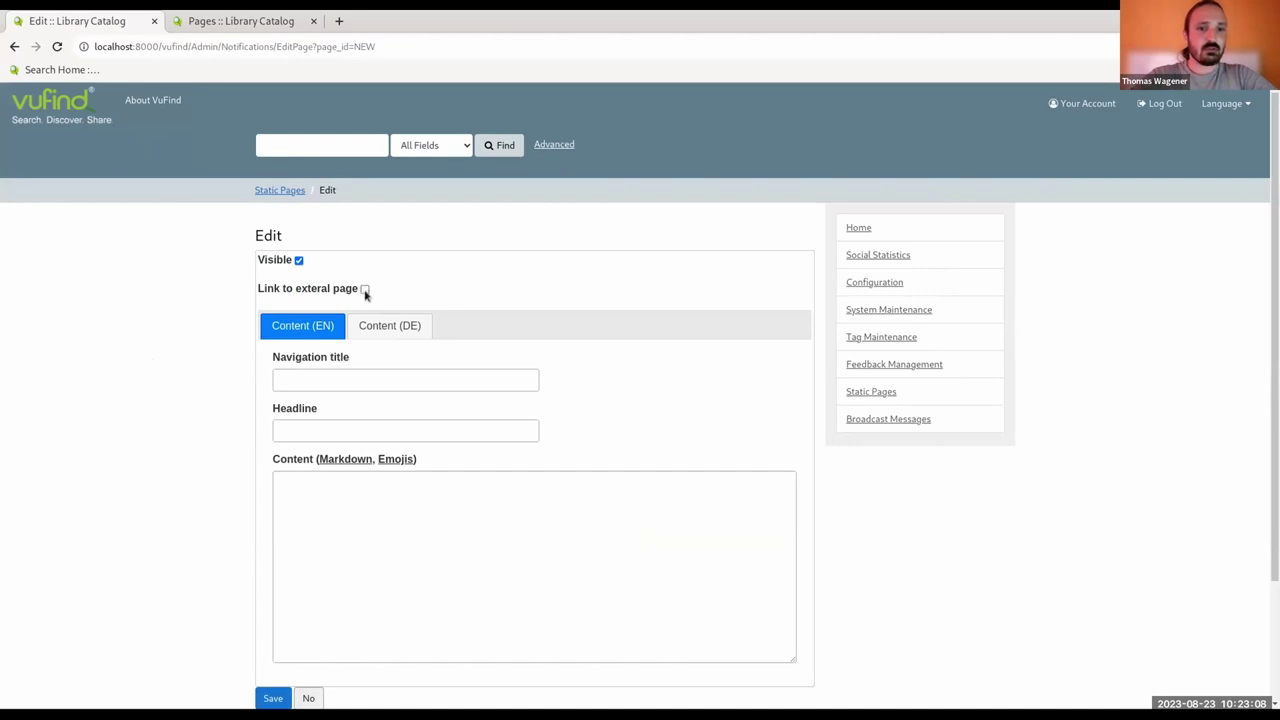
pyautogui.click(365, 290)
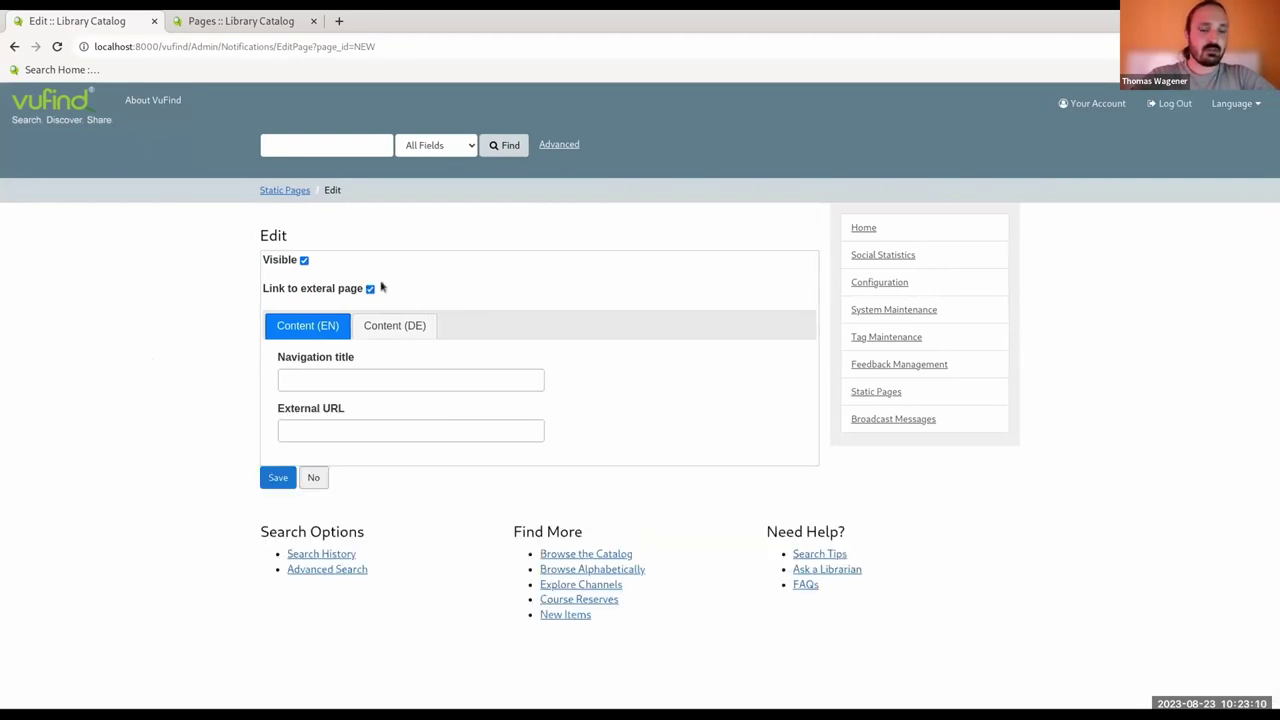
pyautogui.click(328, 381)
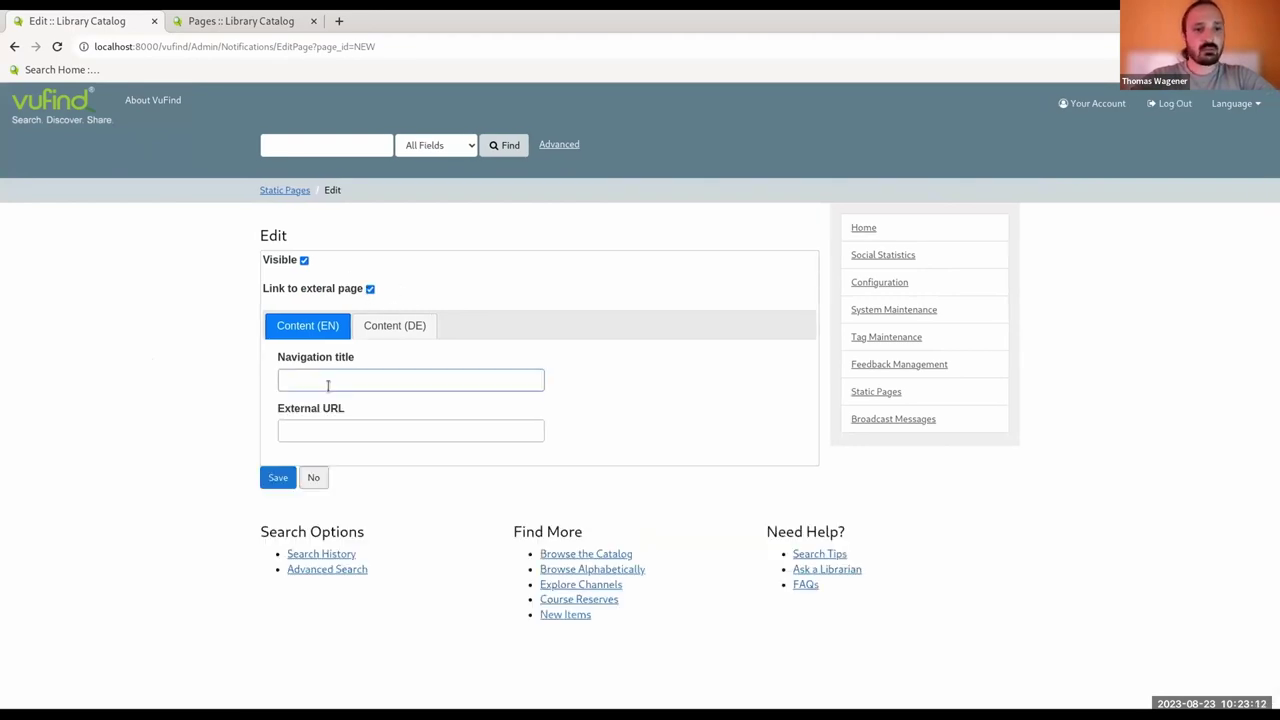
pyautogui.click(383, 437)
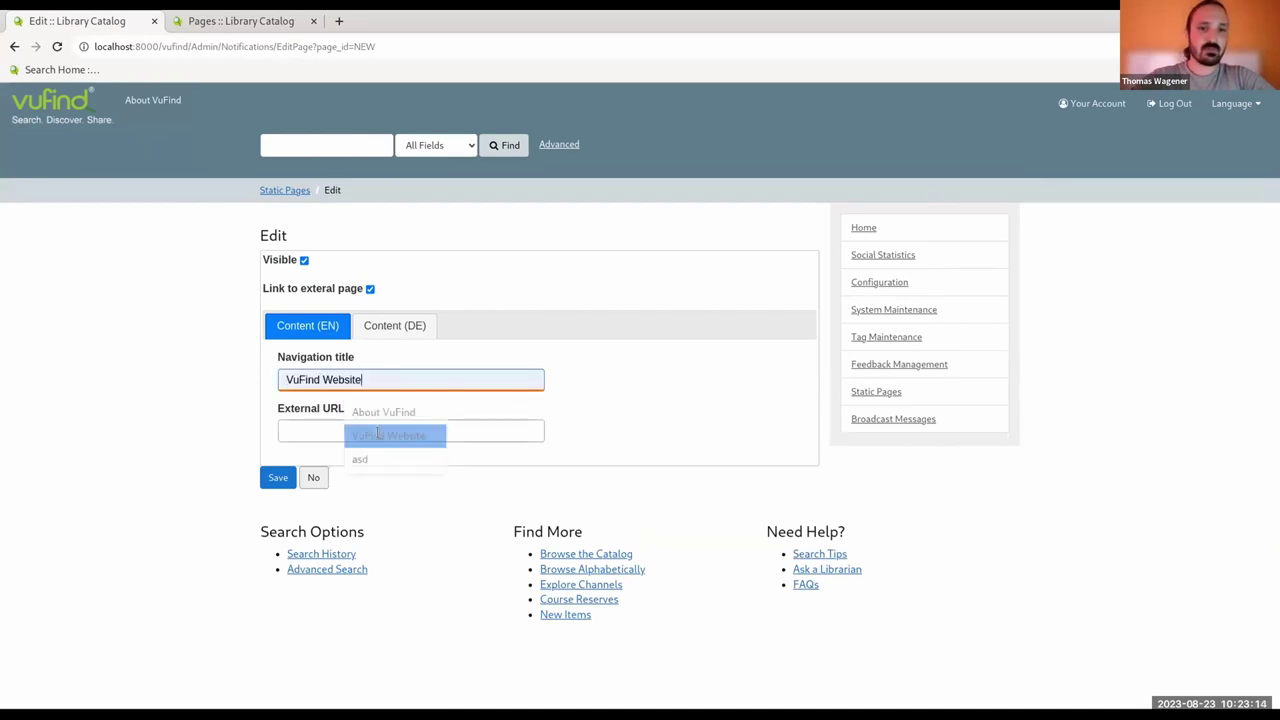
pyautogui.click(307, 430)
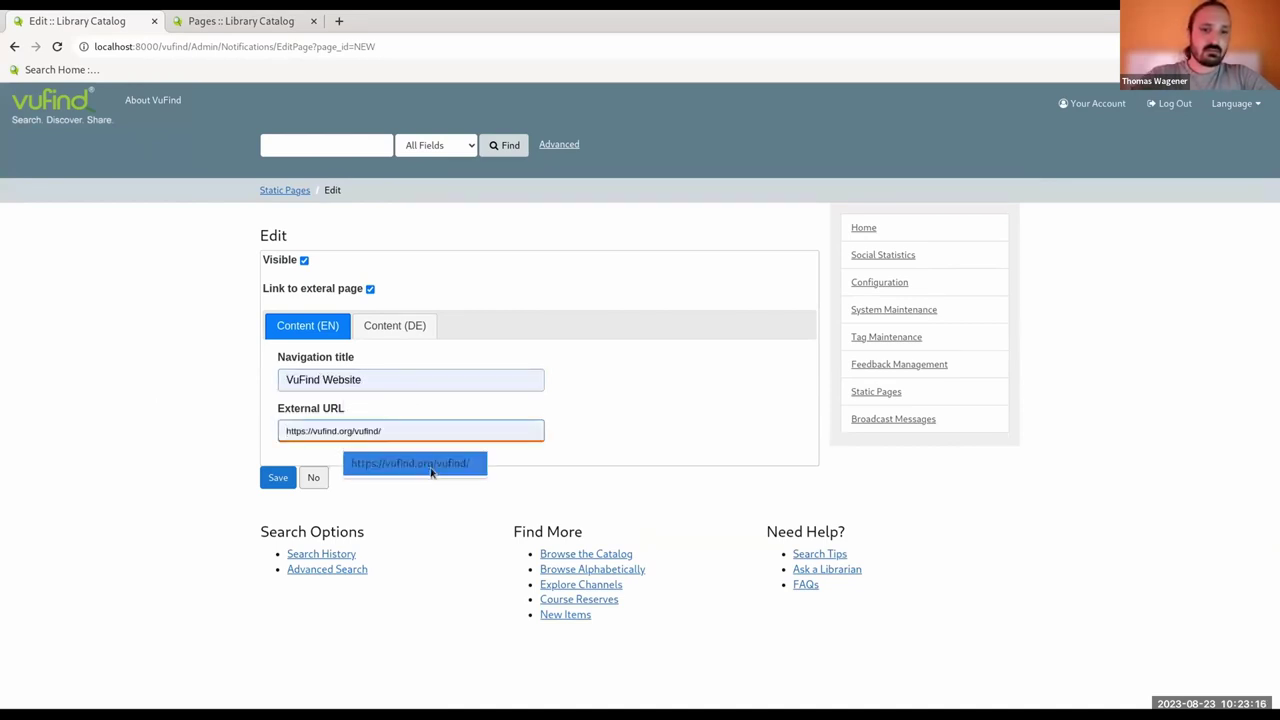
pyautogui.click(432, 472)
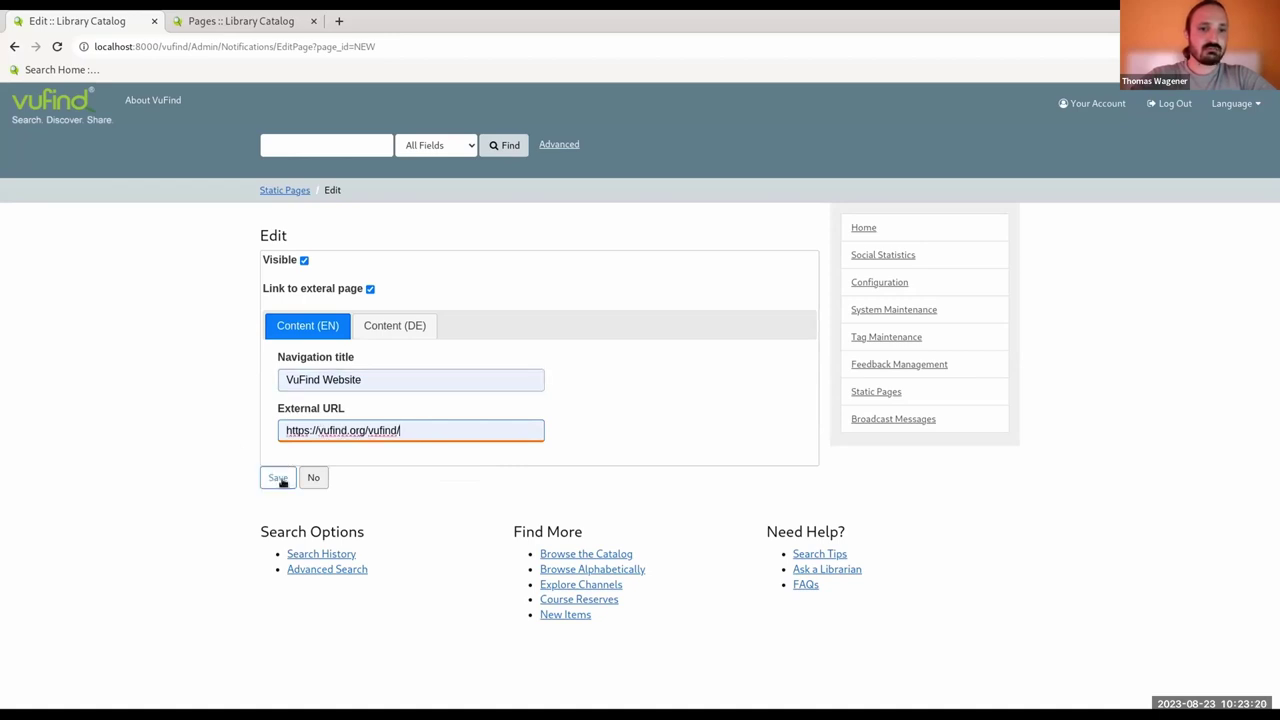
pyautogui.click(278, 478)
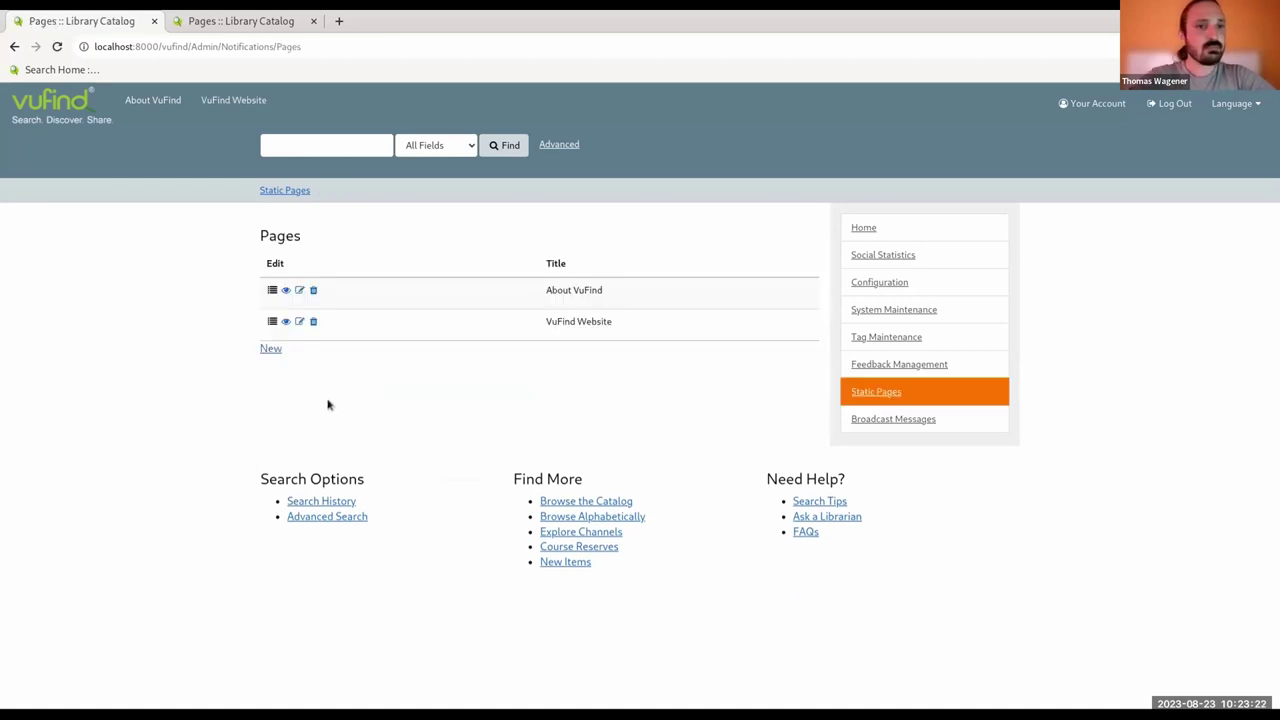
# - View the external page behind the VuFind Website navigation link in a new tab, close it, and return to the static pages list
pyautogui.middleClick(236, 104)
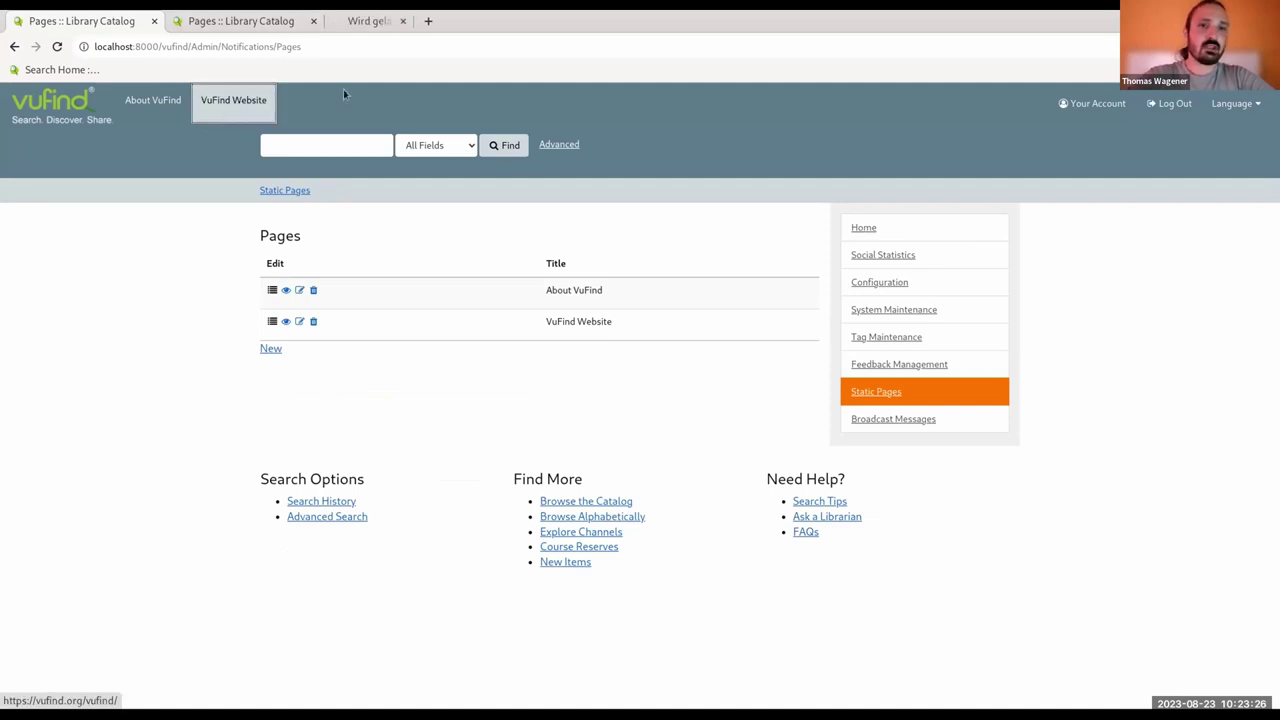
pyautogui.click(401, 21)
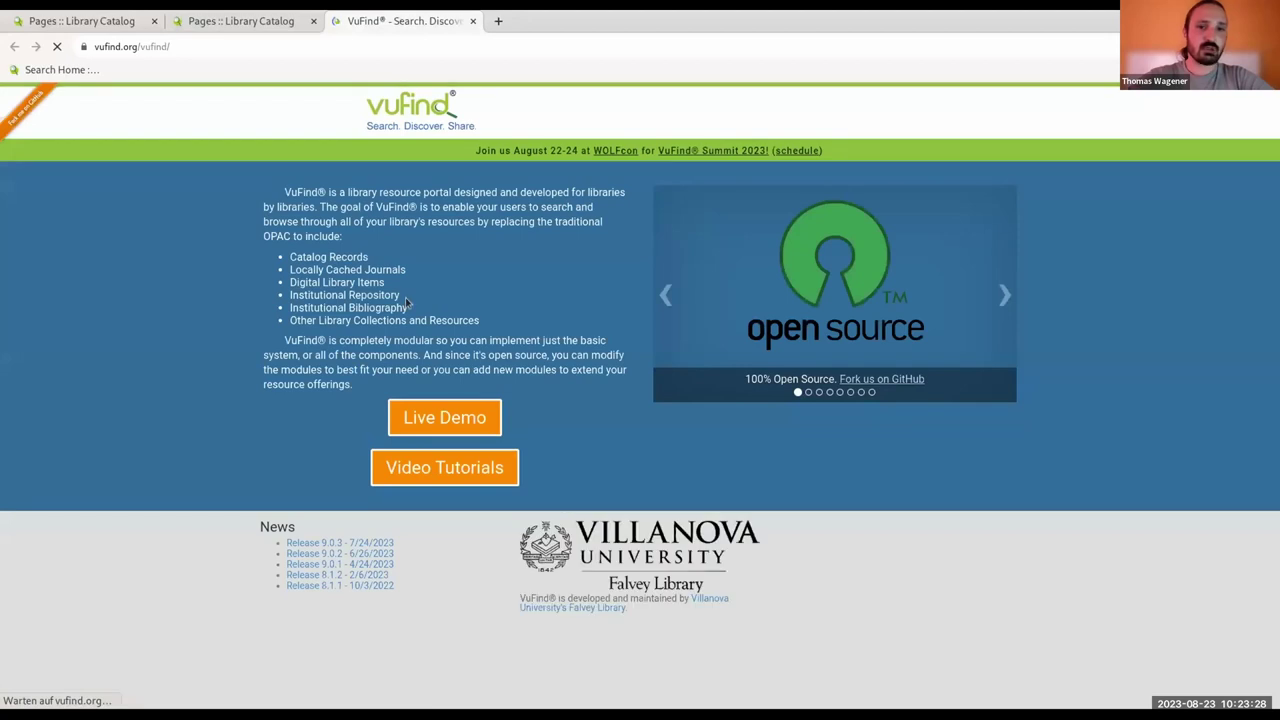
pyautogui.click(474, 21)
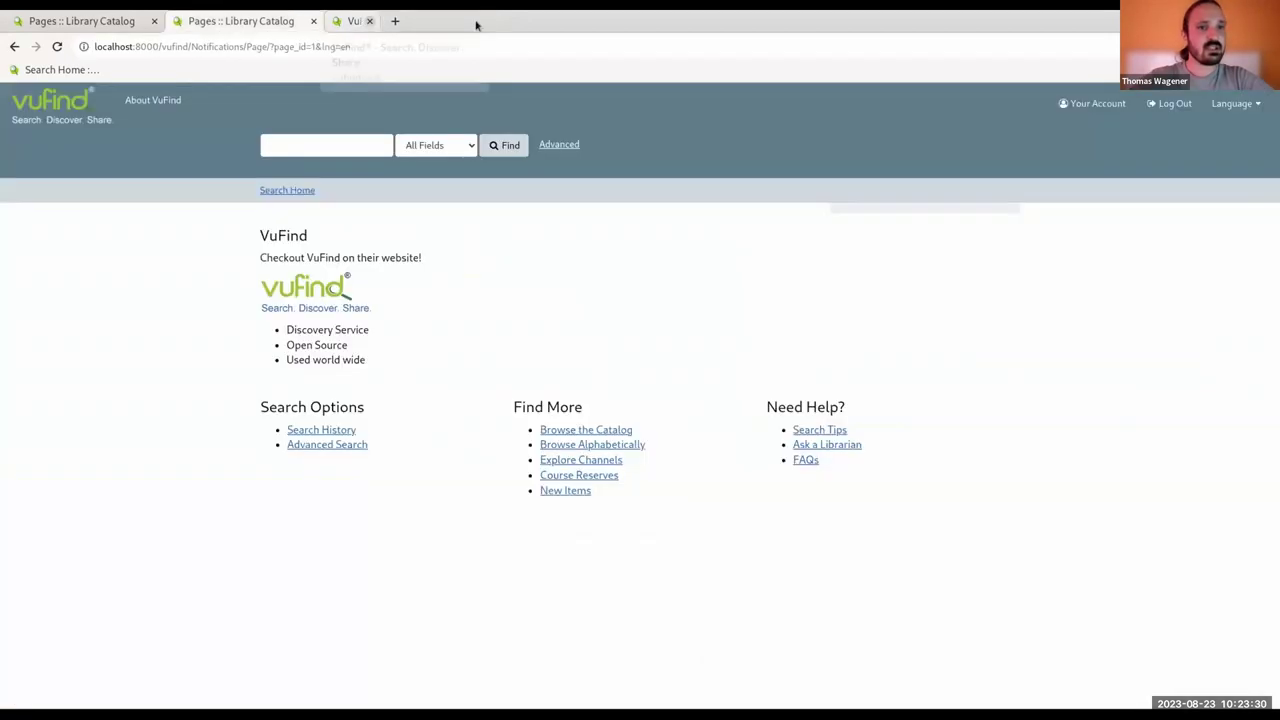
pyautogui.click(108, 22)
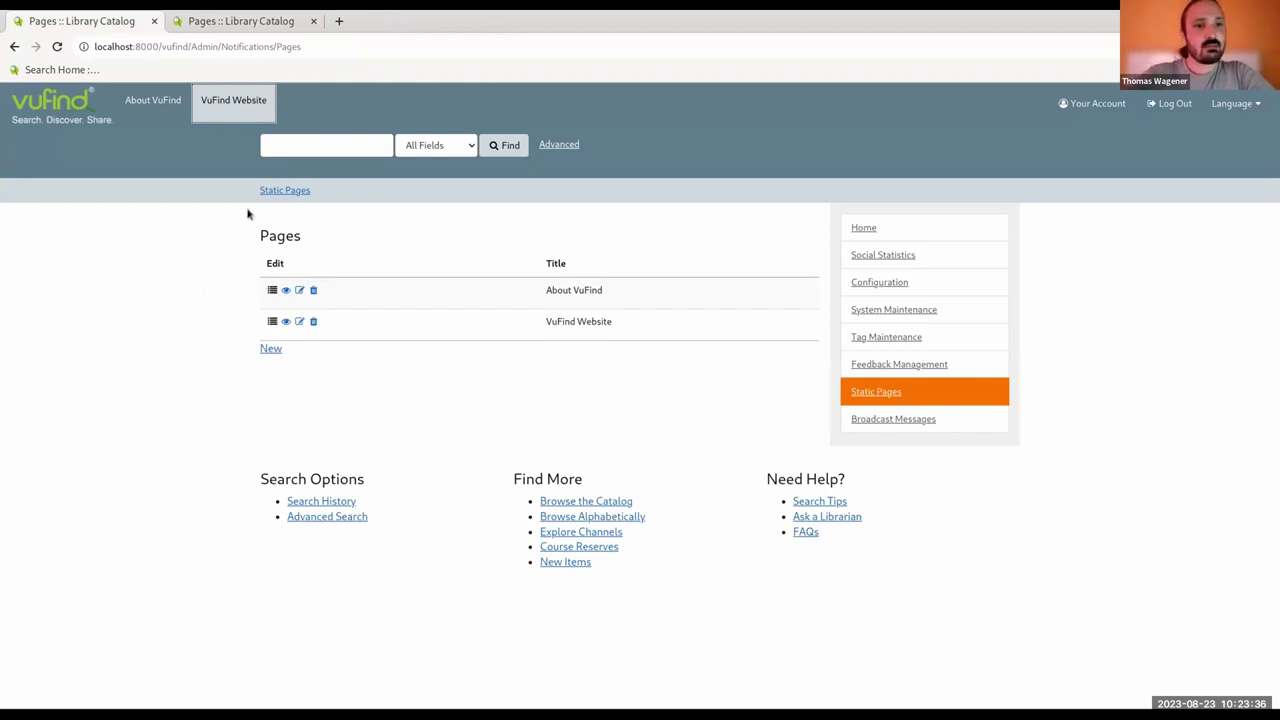
pyautogui.click(257, 108)
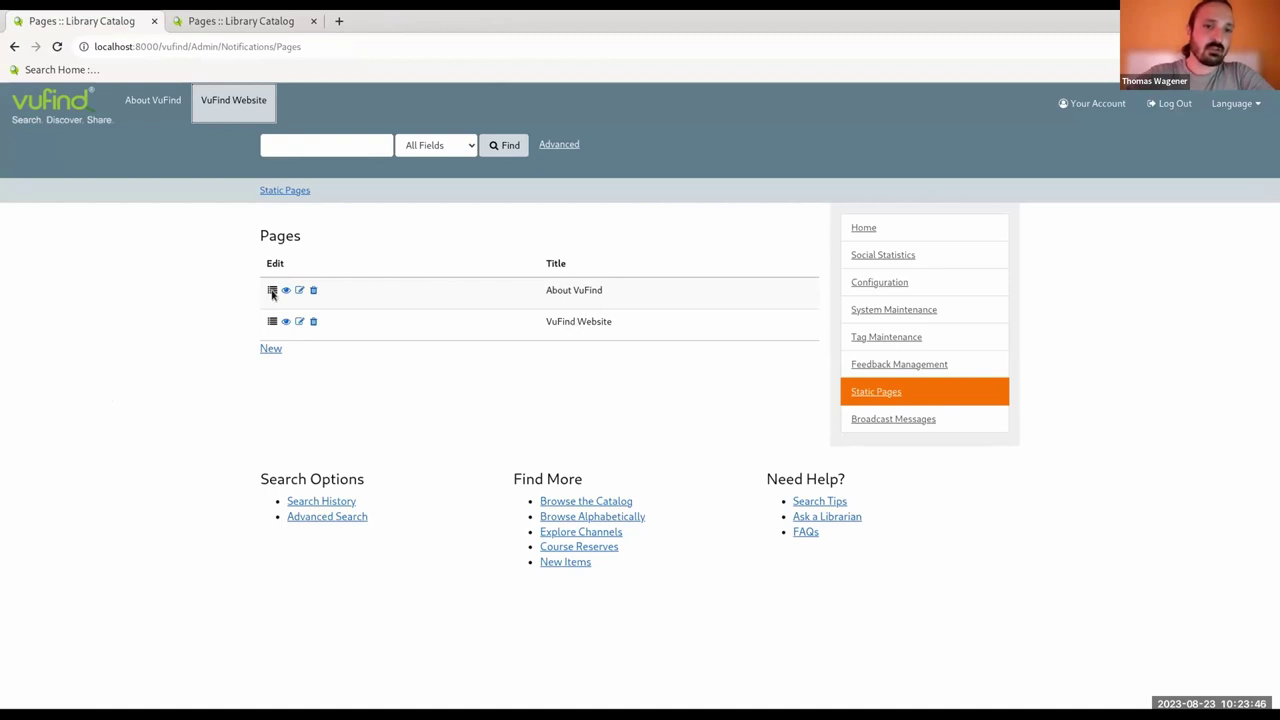
# - Move About VuFind below VuFind Website in the page order and hide the VuFind Website page, reloading to check the navigation
pyautogui.moveTo(272, 292); pyautogui.dragTo(271, 325)
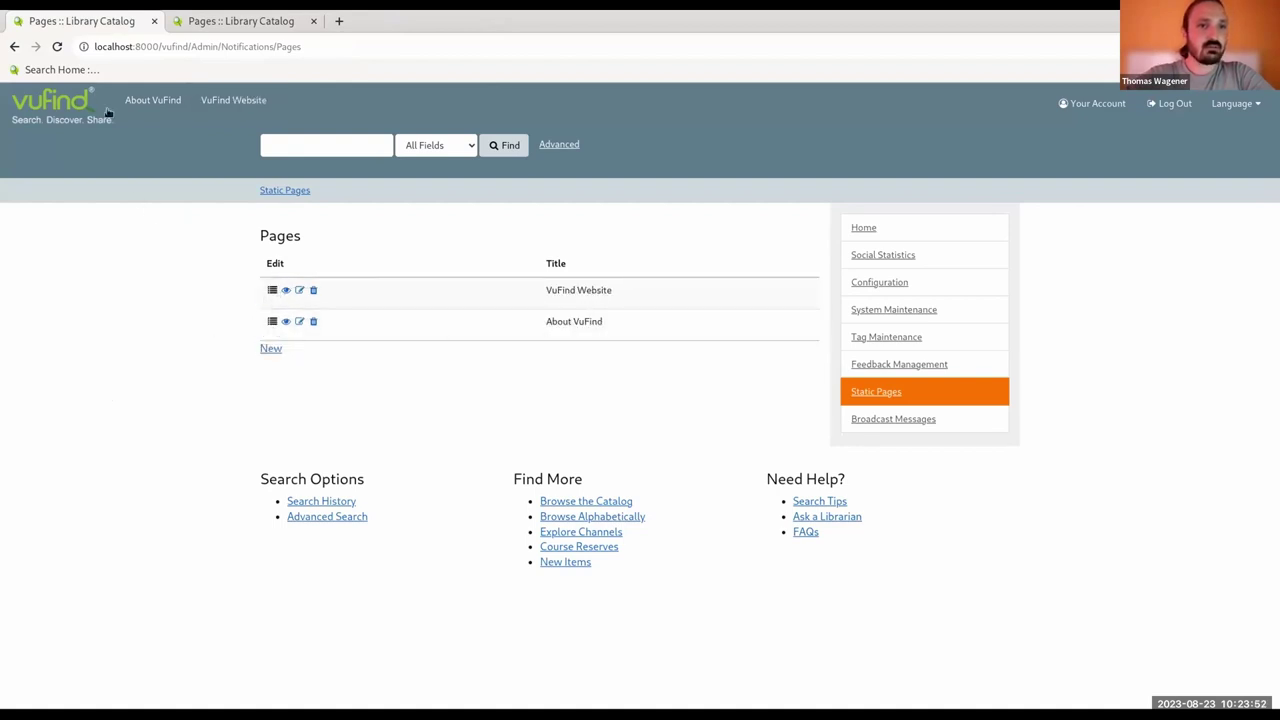
pyautogui.click(57, 46)
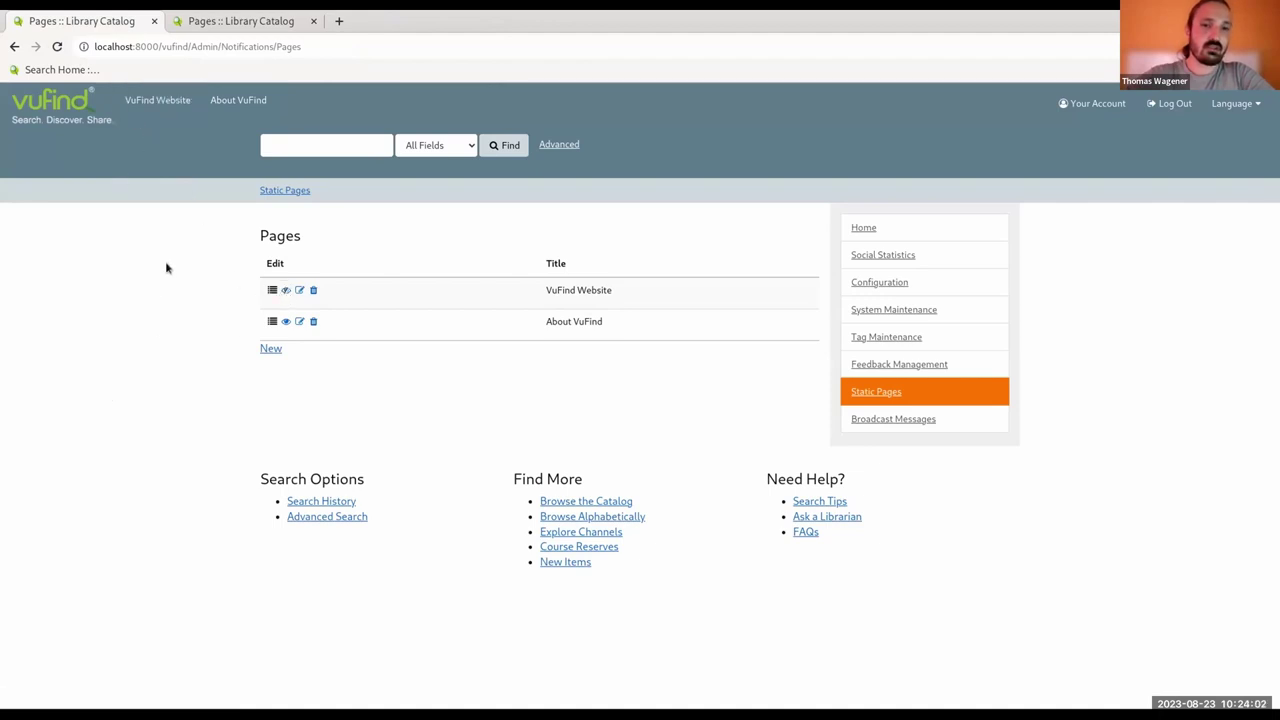
pyautogui.click(57, 46)
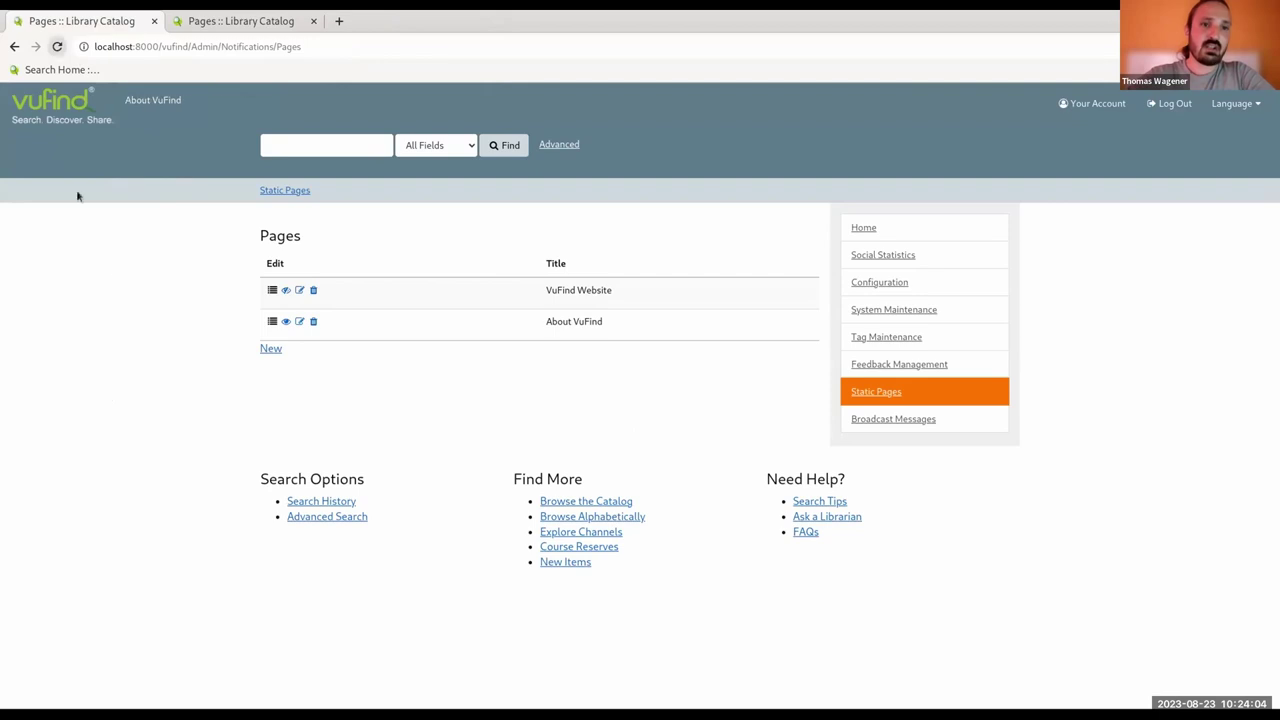
# - Open the VuFind Website page's edit form, go back without changes, and delete that page from the list
pyautogui.click(300, 291)
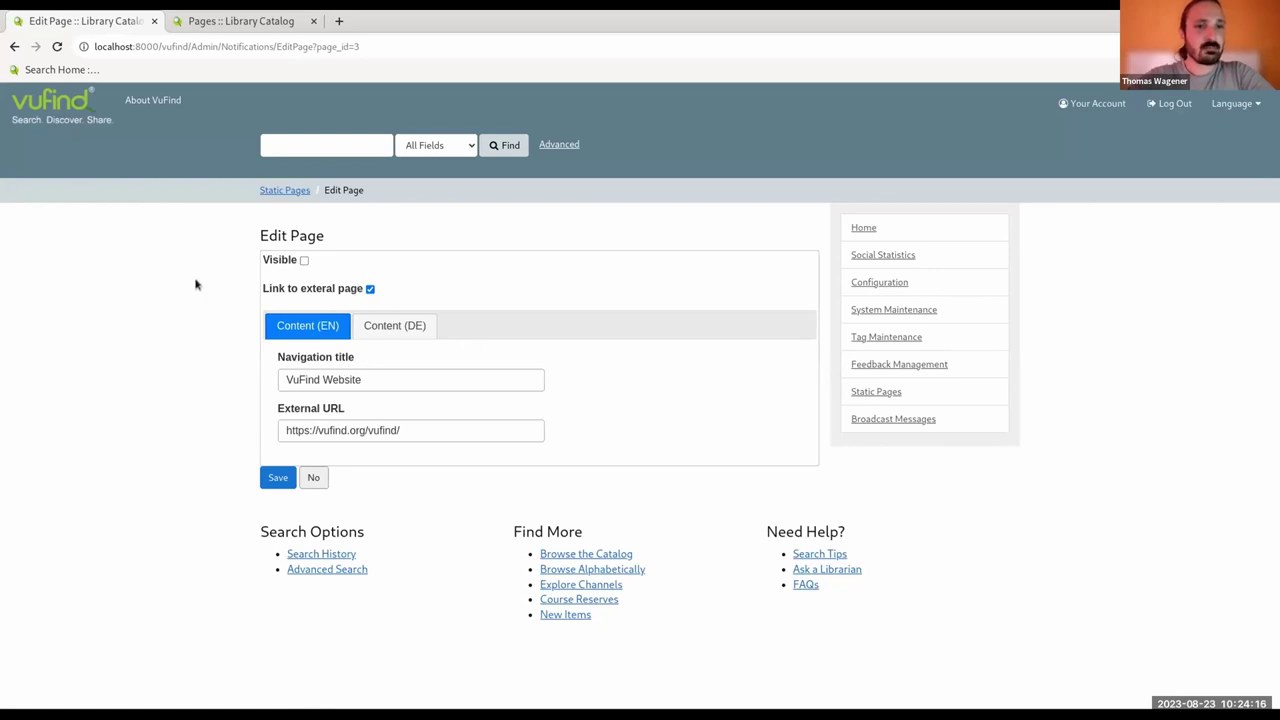
pyautogui.hotkey('alt', 'Left')
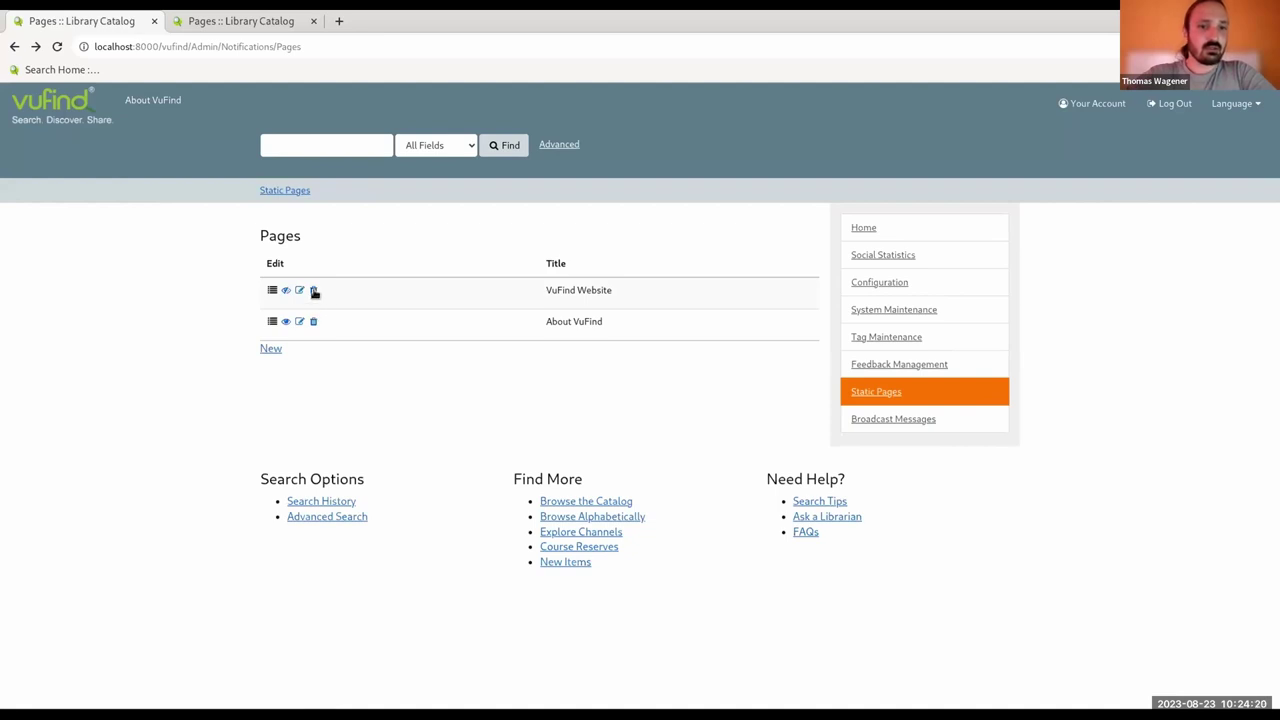
pyautogui.click(313, 290)
pyautogui.click(314, 314)
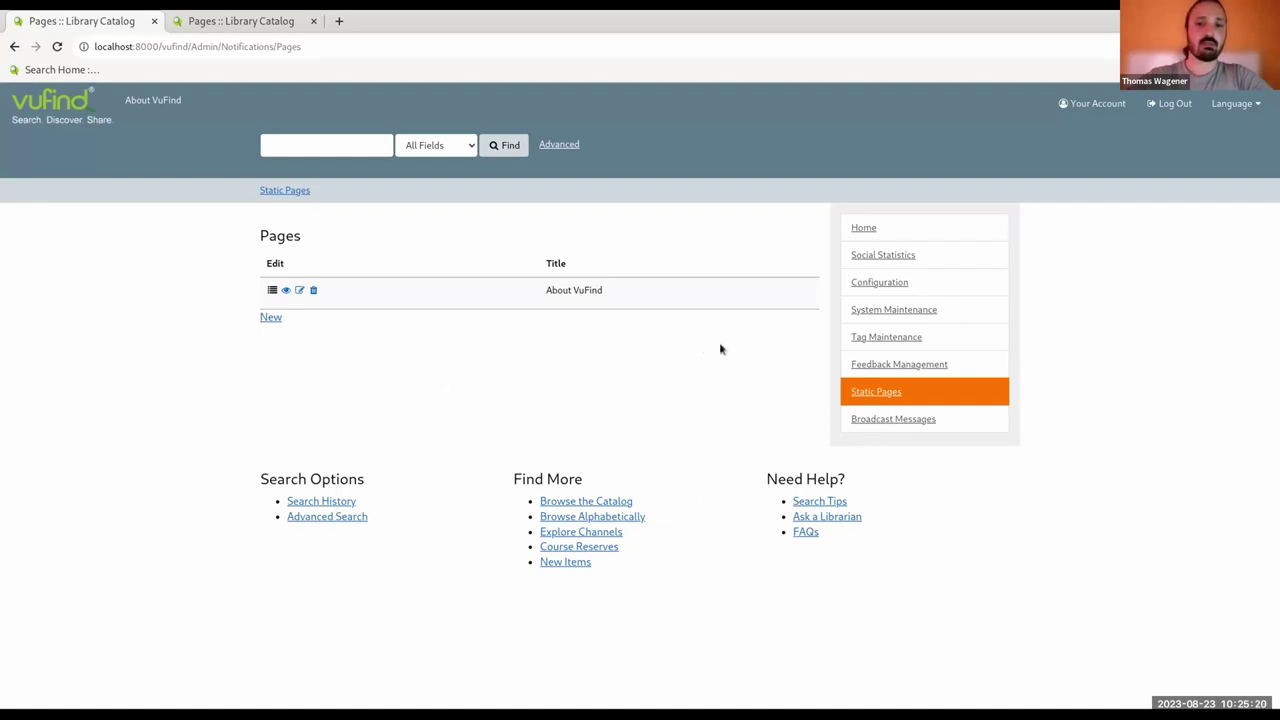
# - Start a new broadcast message, view the catalog home page in the other tab, and return to the broadcast form
pyautogui.click(902, 421)
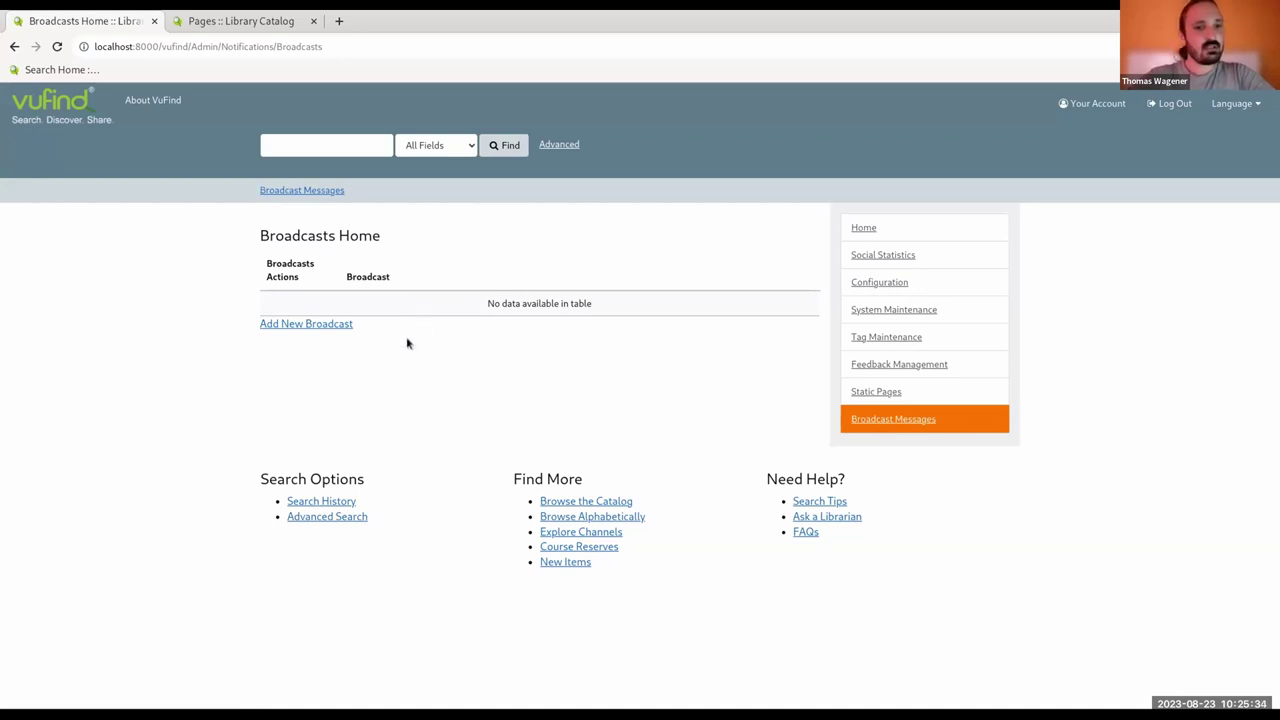
pyautogui.click(330, 326)
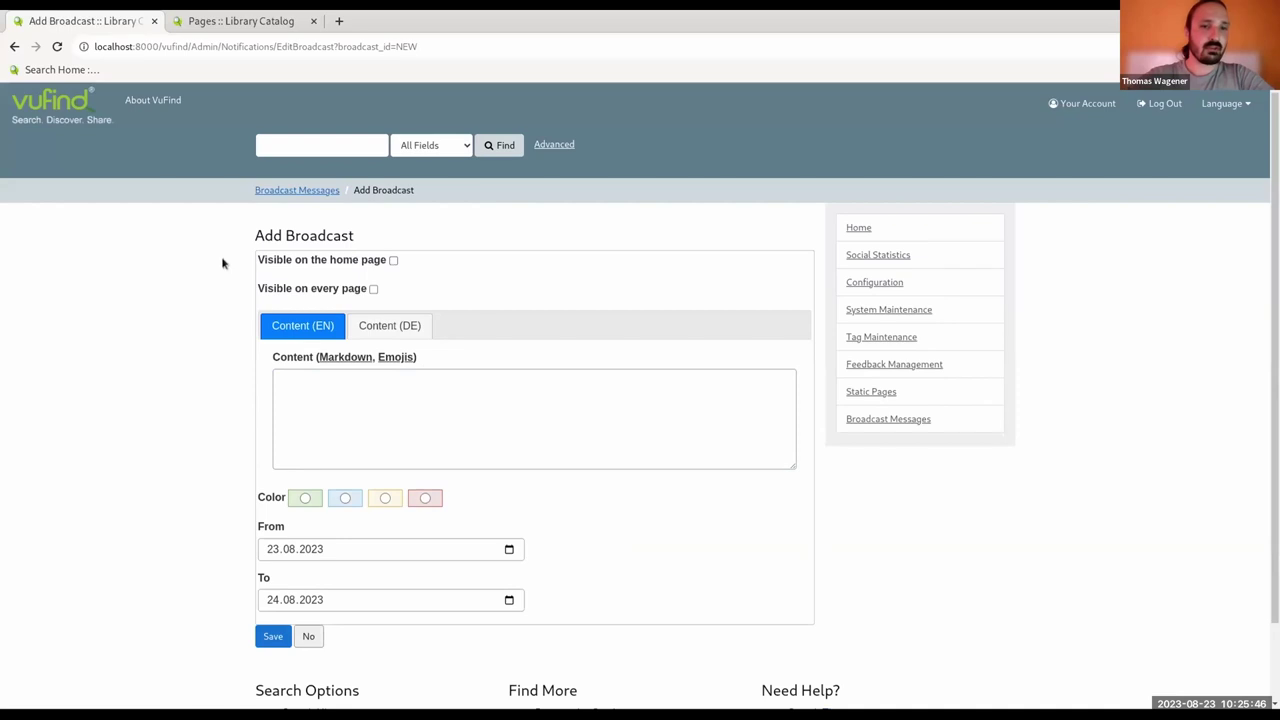
pyautogui.click(240, 21)
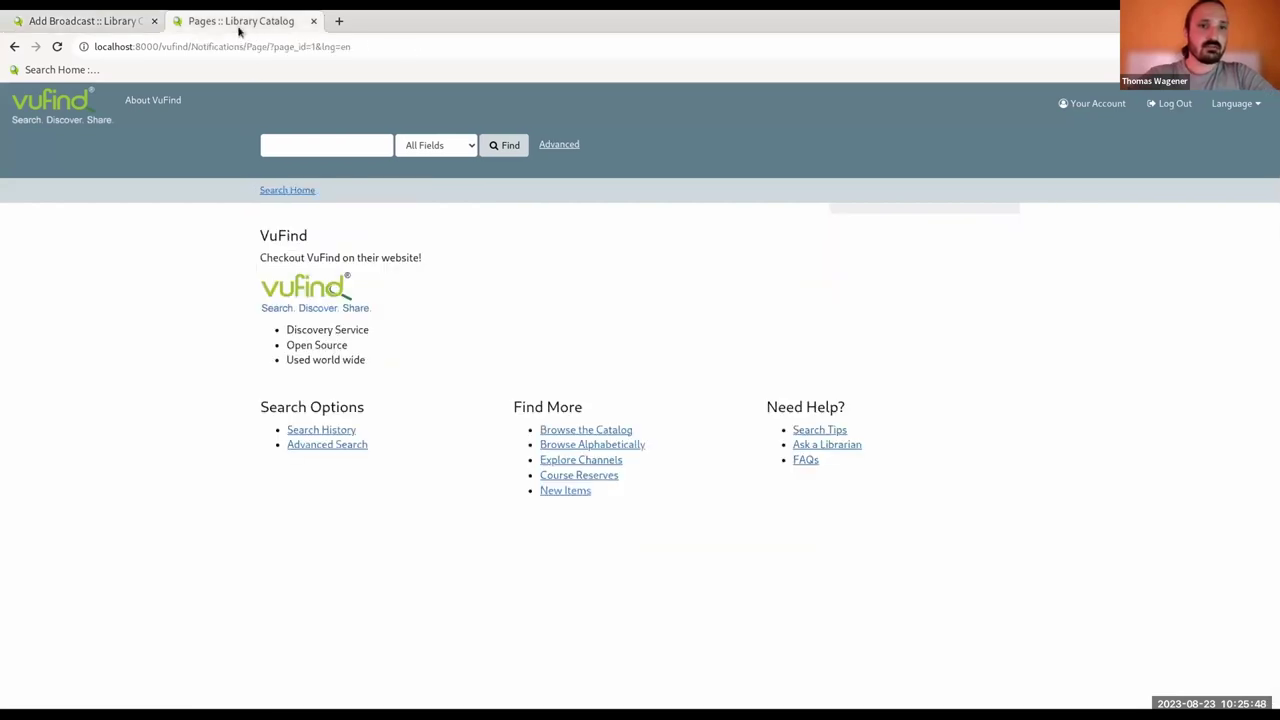
pyautogui.click(72, 110)
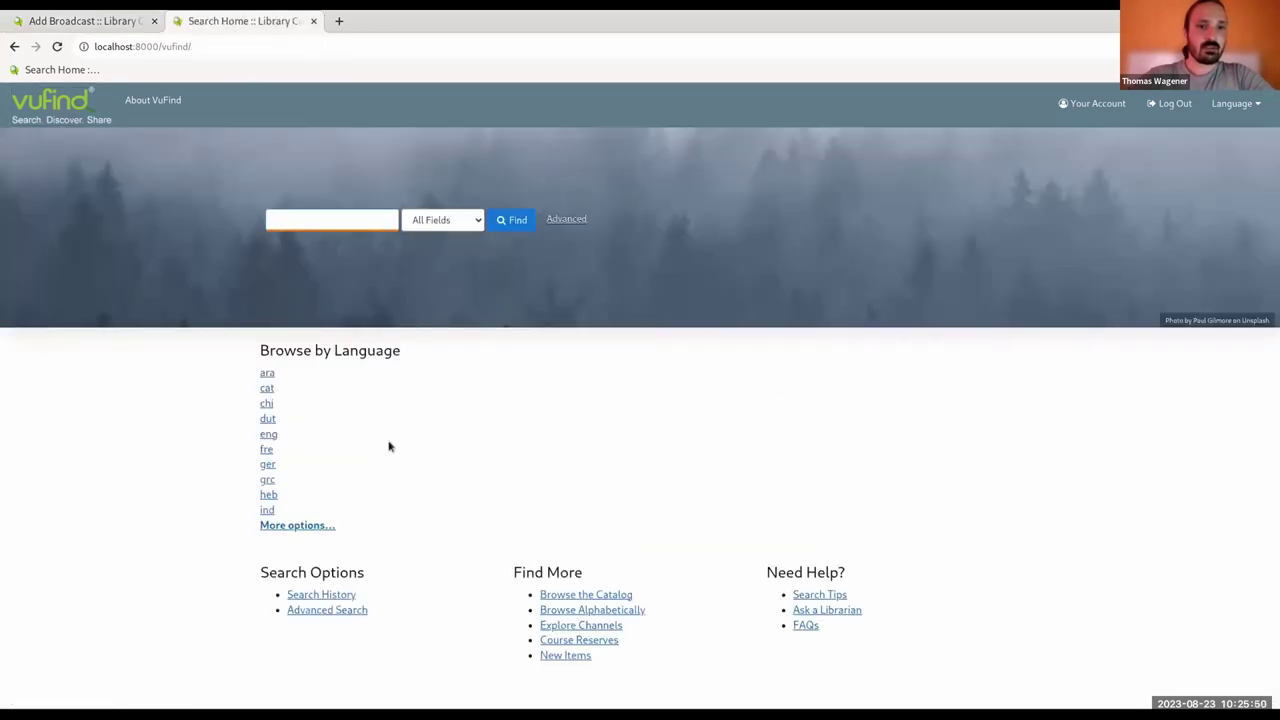
pyautogui.click(90, 24)
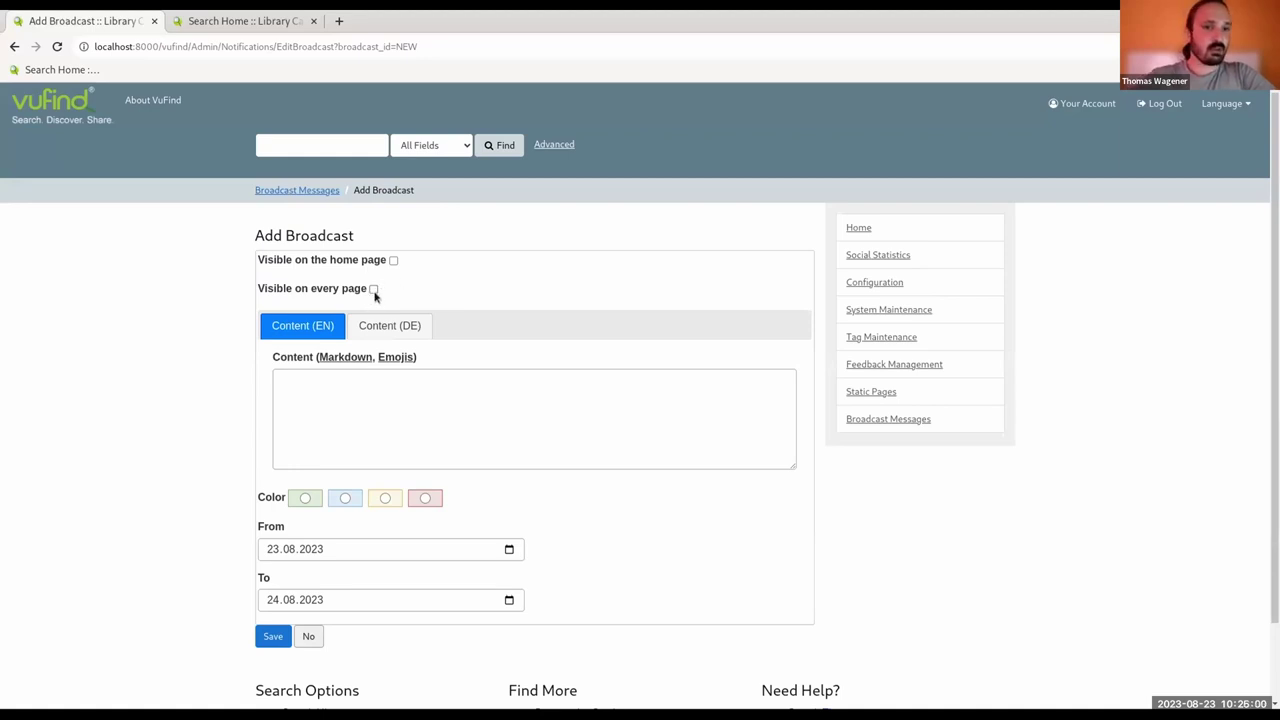
# - Enter "The library is closed on August 28th." as the English content and "Die Bibliothek ist am 28. August geschlossen." as the German content
pyautogui.scroll(-2, 103, 351)
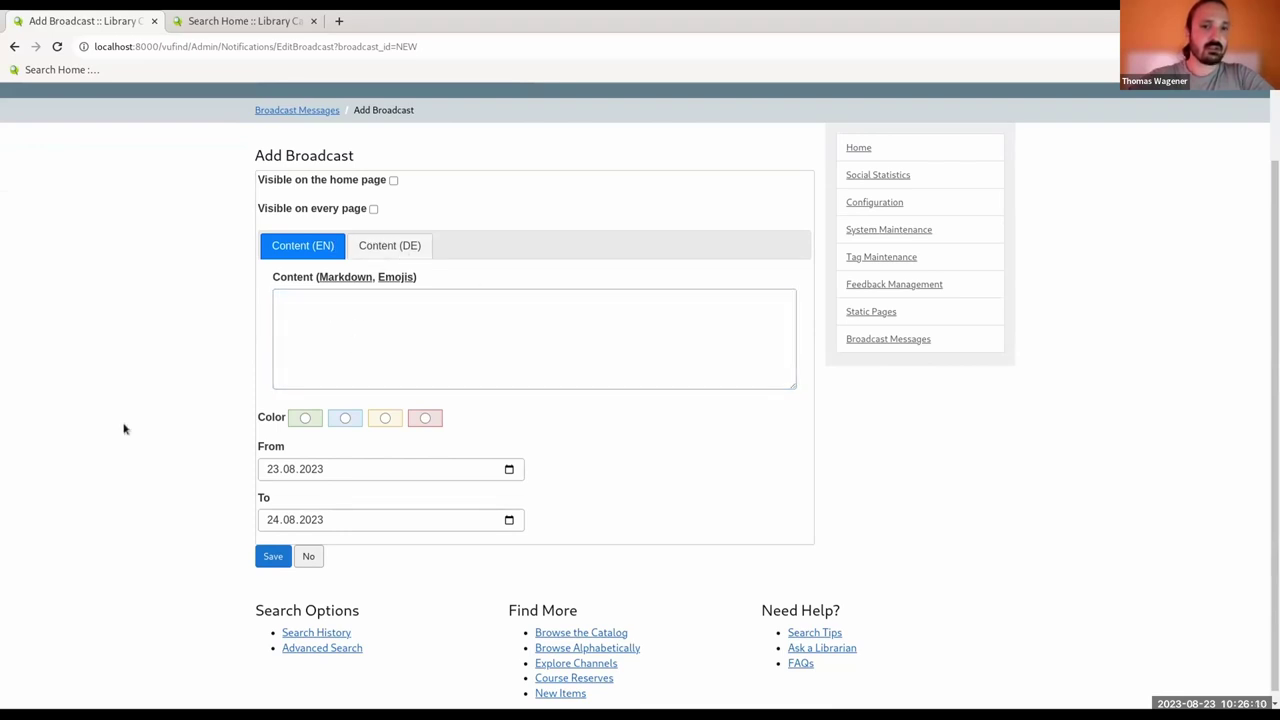
pyautogui.scroll(-1, 200, 414)
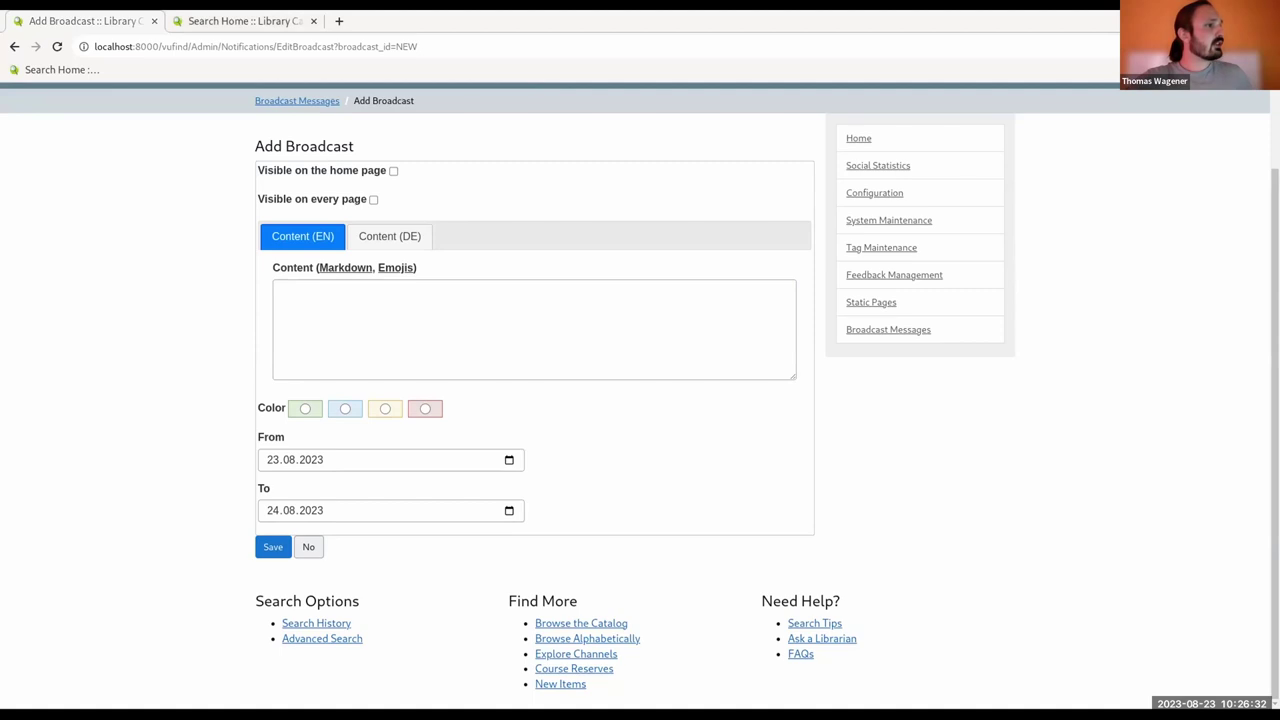
pyautogui.click(369, 323)
pyautogui.write('The library is closed on August 28th.')
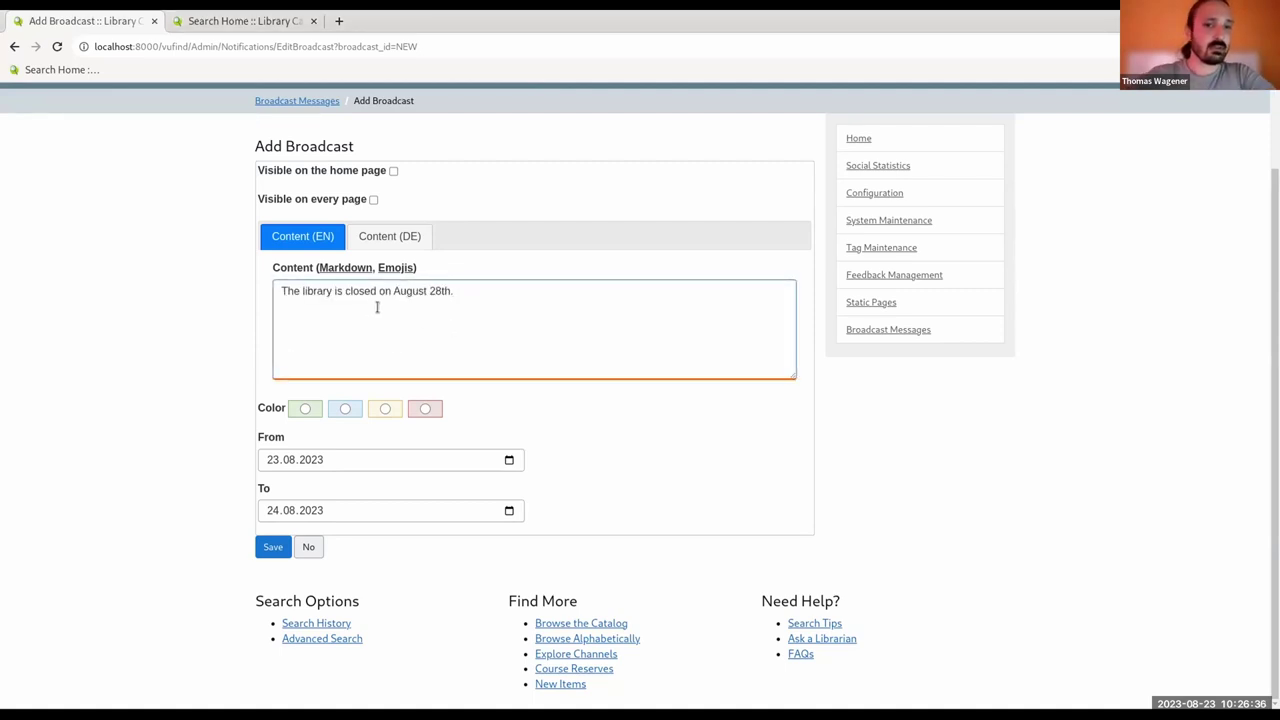
pyautogui.click(395, 240)
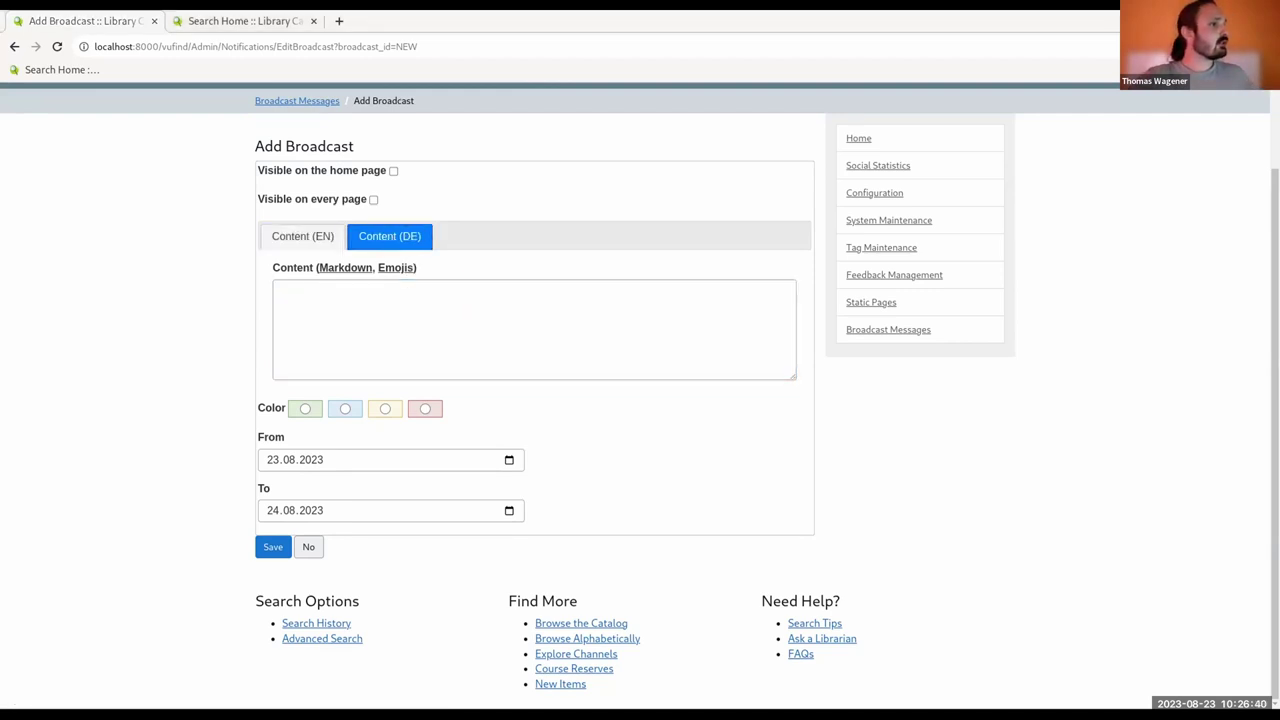
pyautogui.click(526, 337)
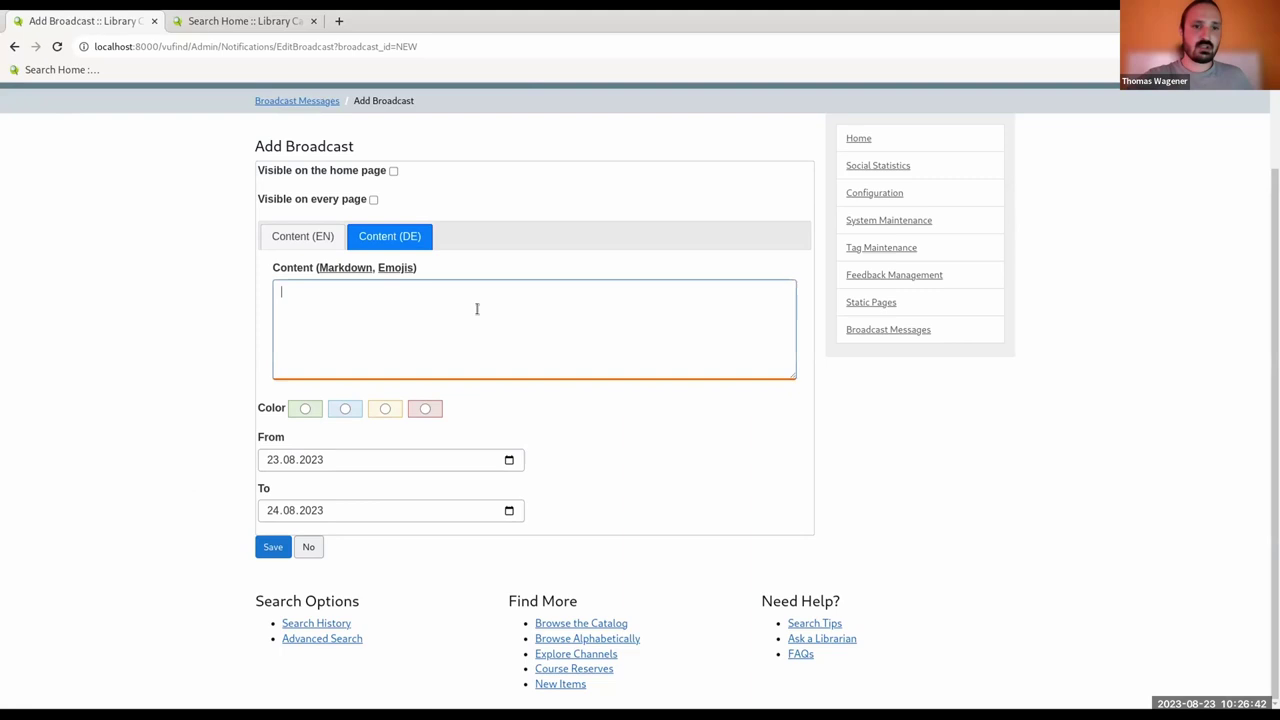
pyautogui.write('Die Bibliothek ist am 28. August geschlossen.')
pyautogui.click(310, 244)
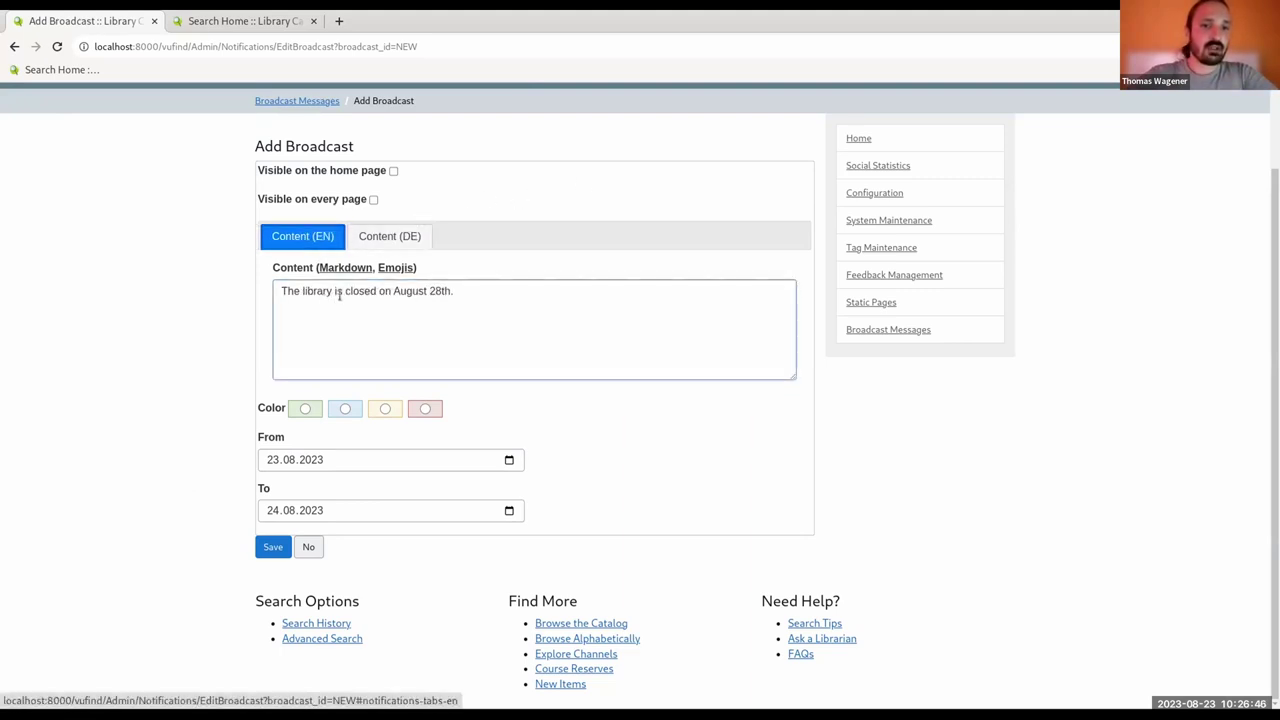
# - Make the library closure broadcast visible on the home page and give it the blue color
pyautogui.click(392, 172)
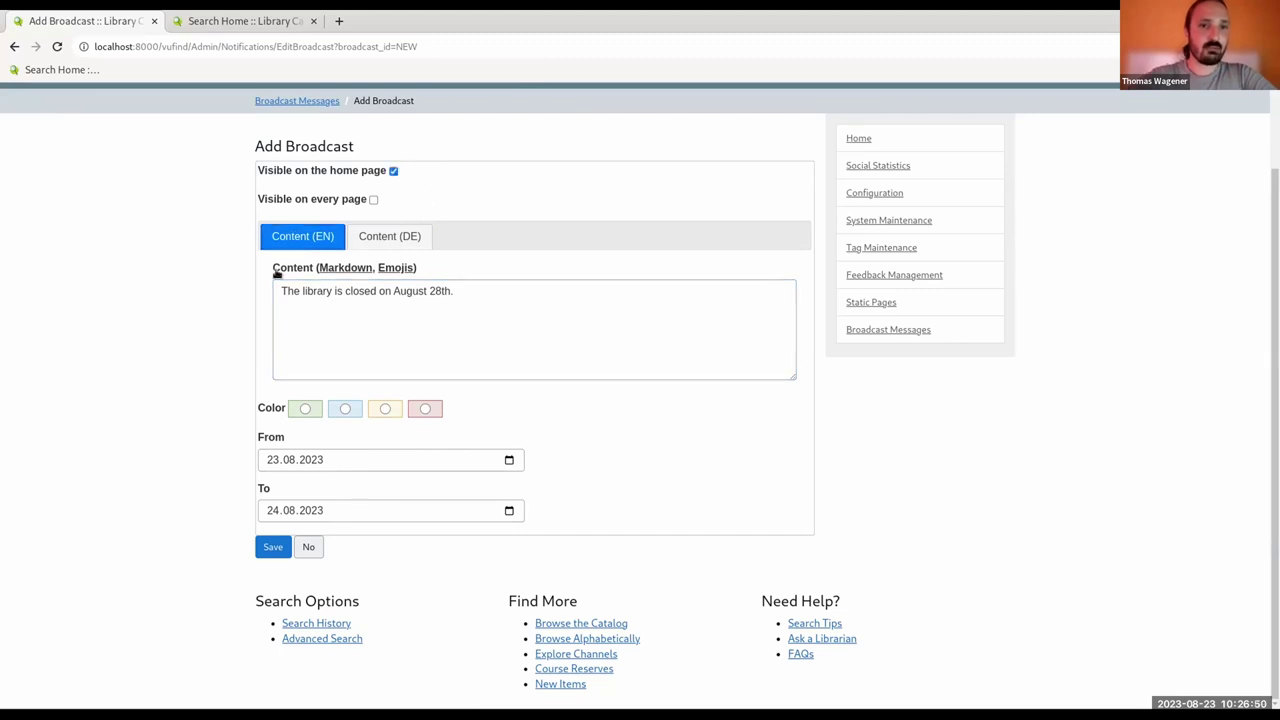
pyautogui.click(346, 410)
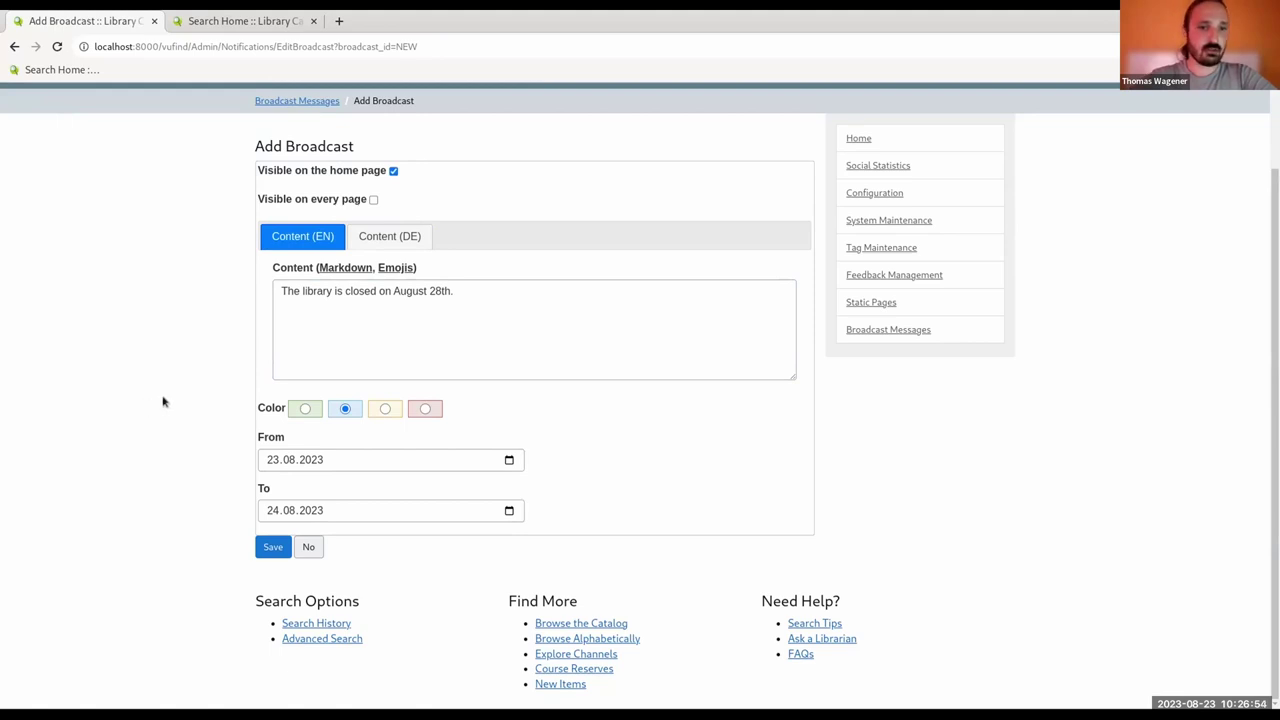
pyautogui.click(460, 291)
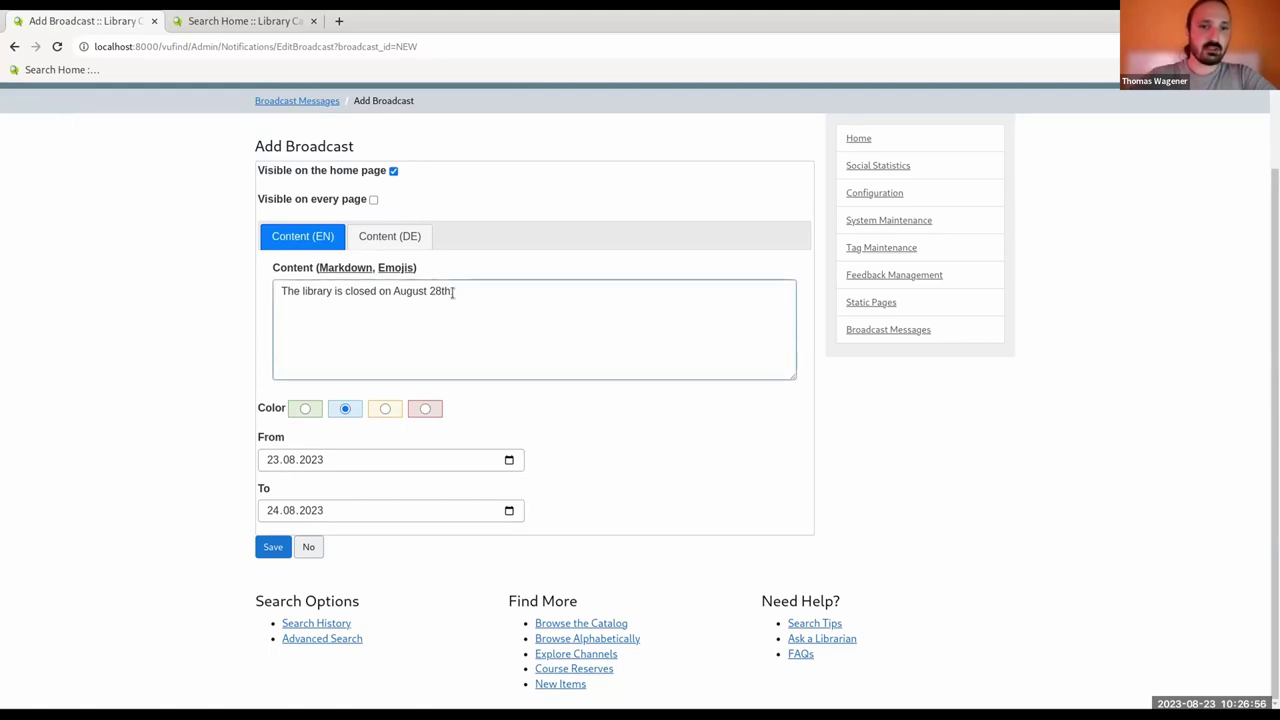
# - Set the broadcast's end date to 28.08.2023 and save the broadcast
pyautogui.click(527, 510)
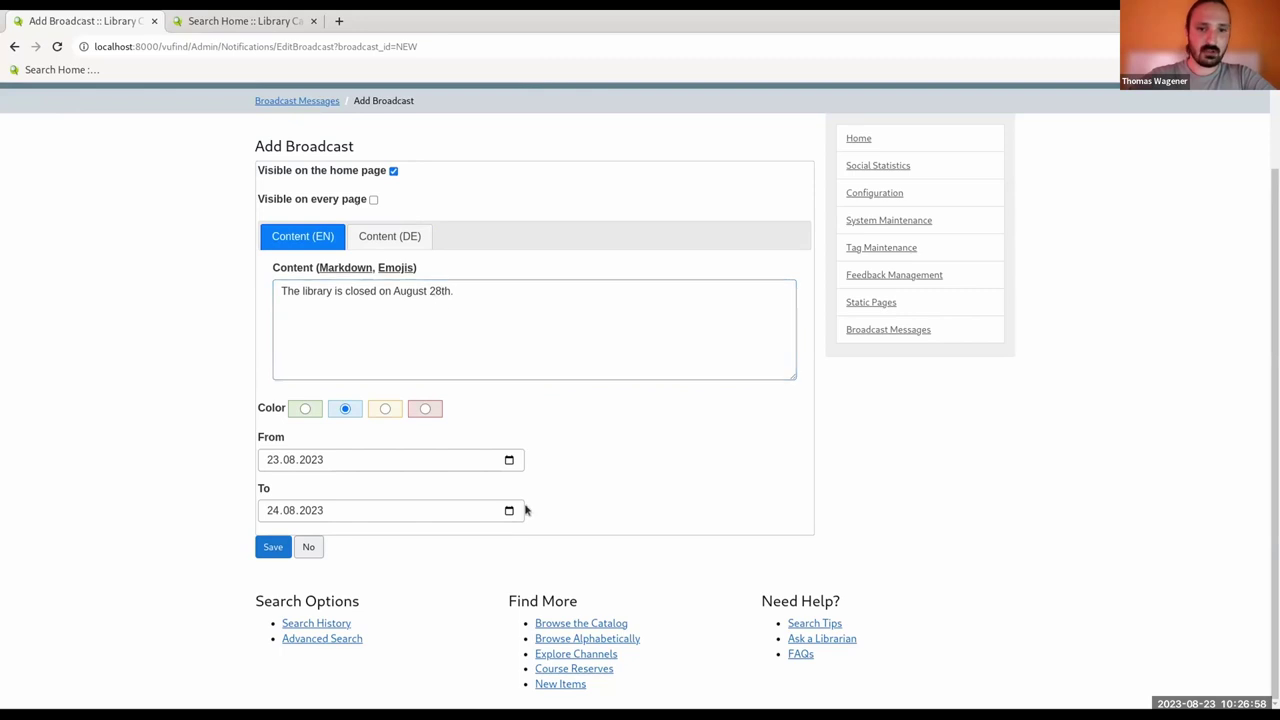
pyautogui.click(509, 513)
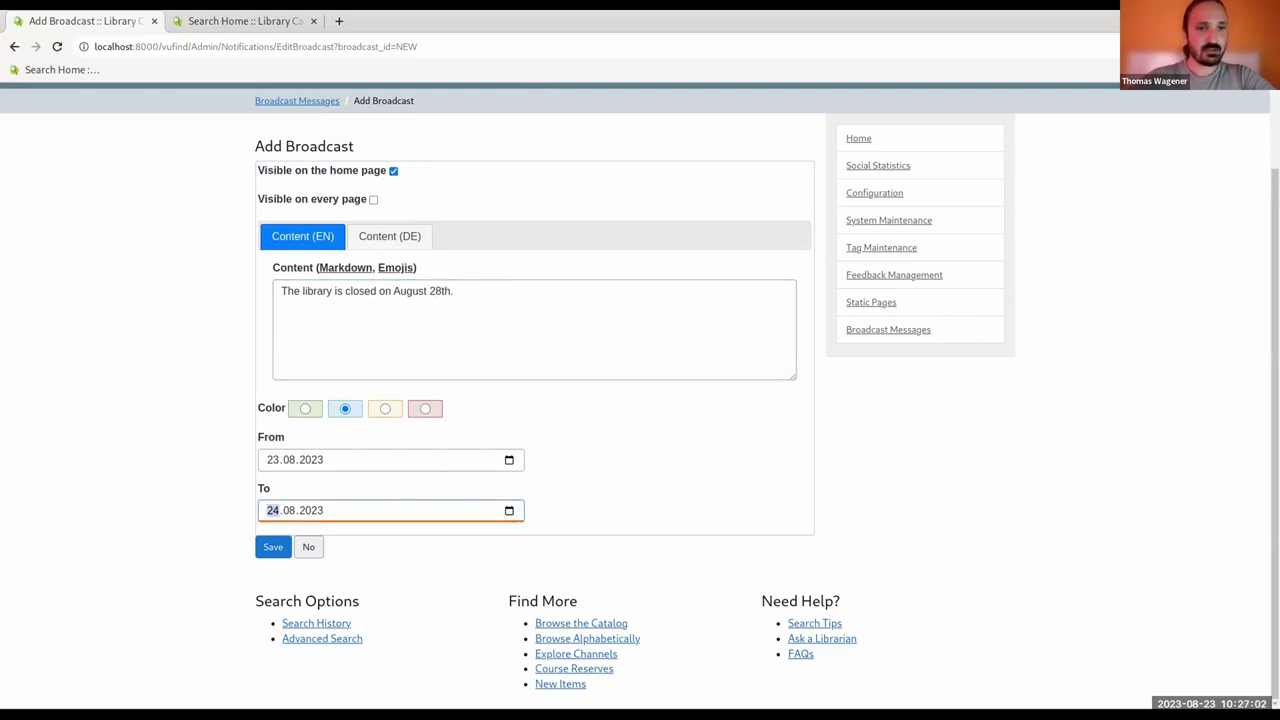
pyautogui.press('Up')
pyautogui.press('Up')
pyautogui.press('Up')
pyautogui.press('Up')
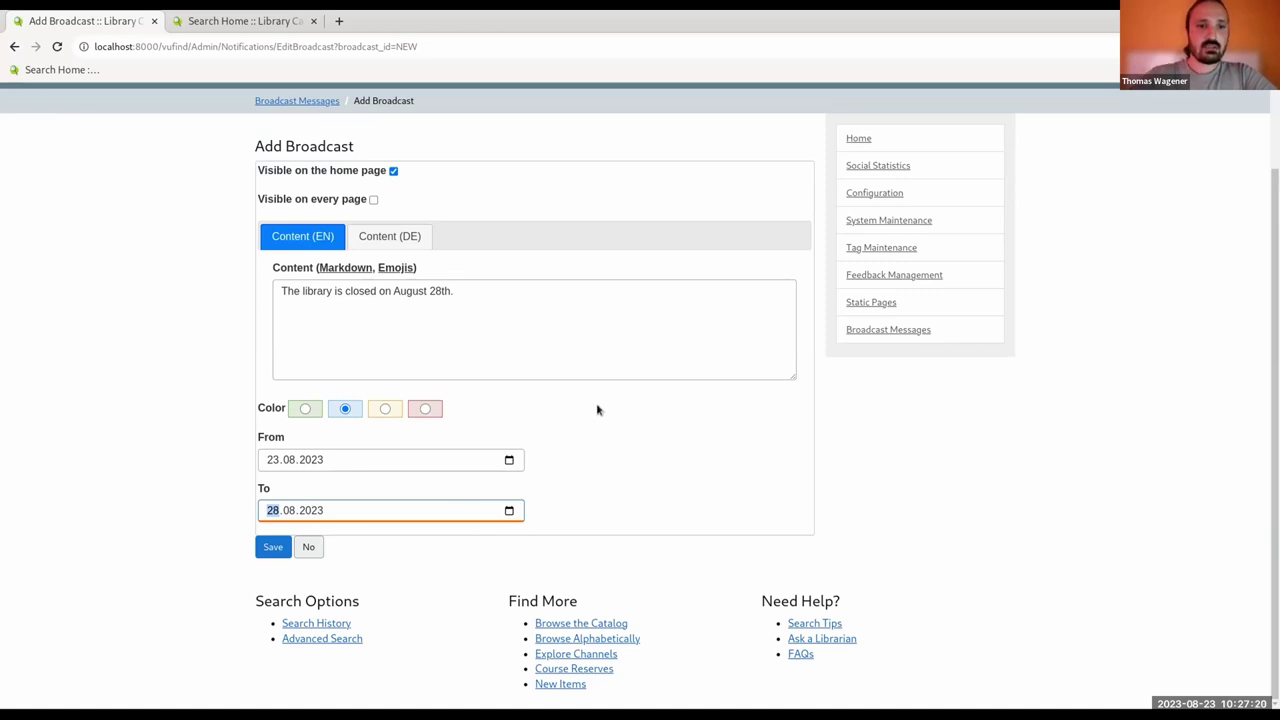
pyautogui.click(266, 552)
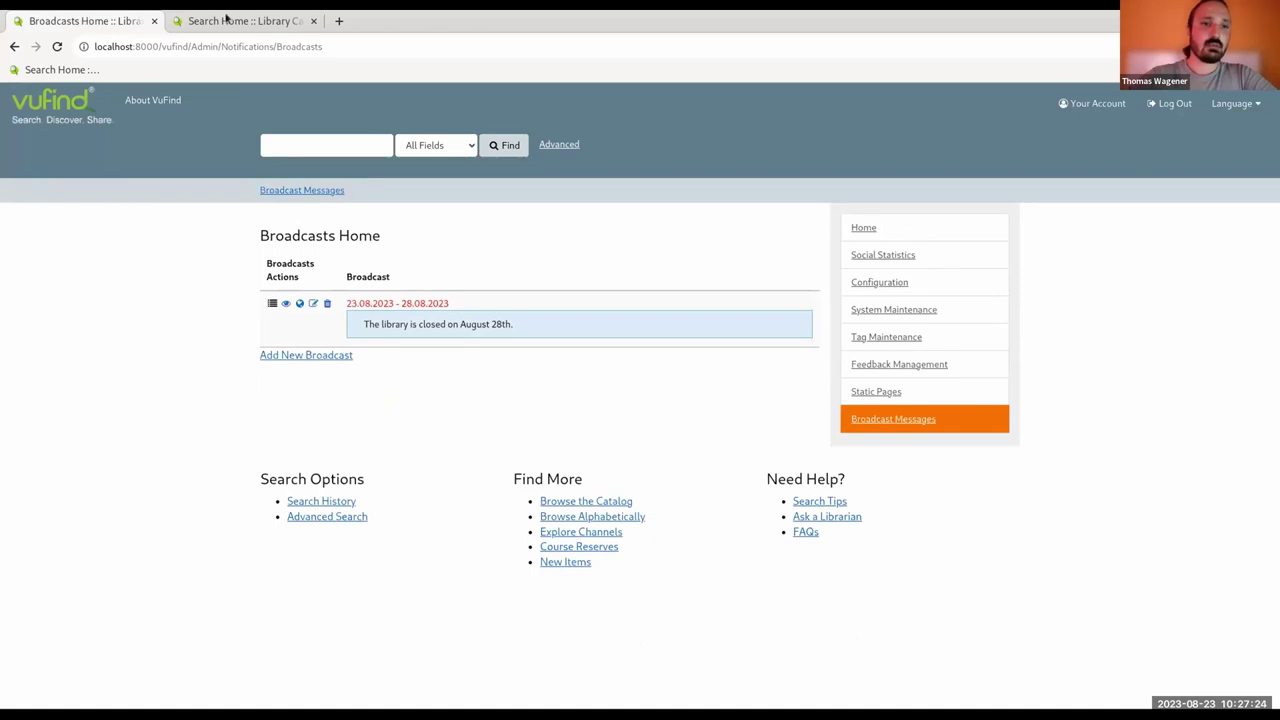
# - Reload the catalog home page in the other tab to check the closure broadcast, and return to the broadcast list
pyautogui.click(231, 22)
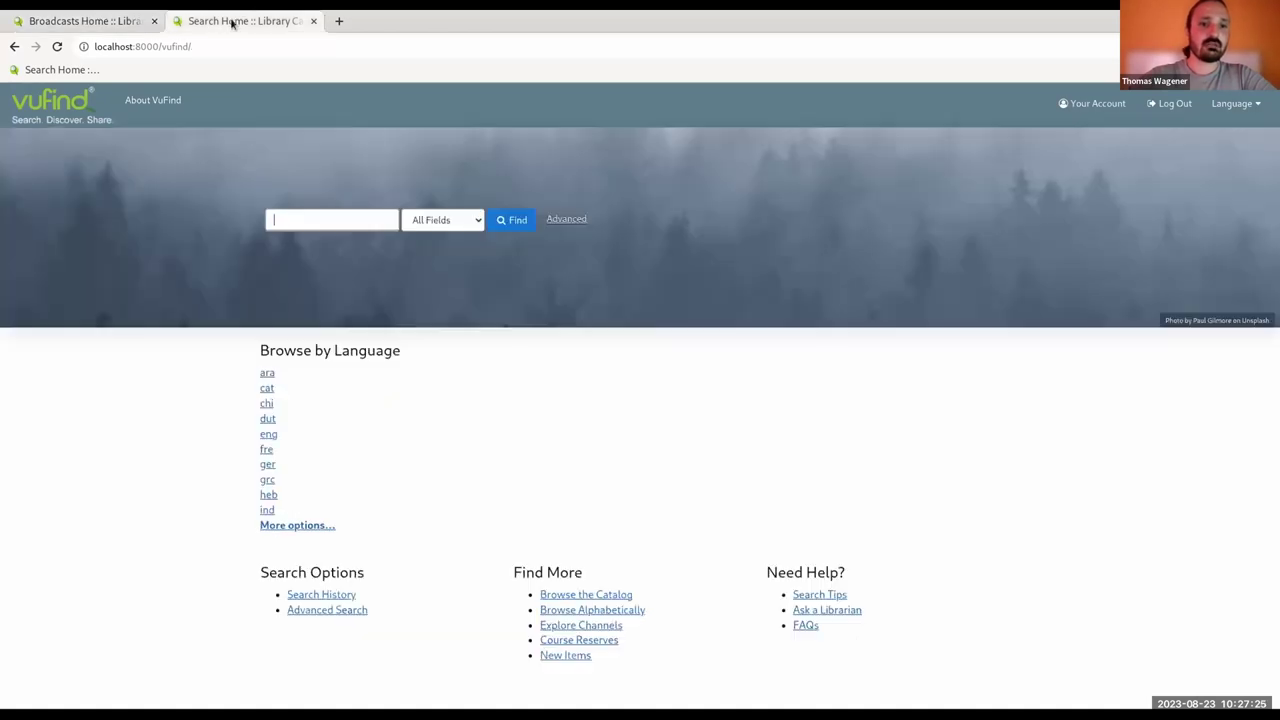
pyautogui.click(57, 46)
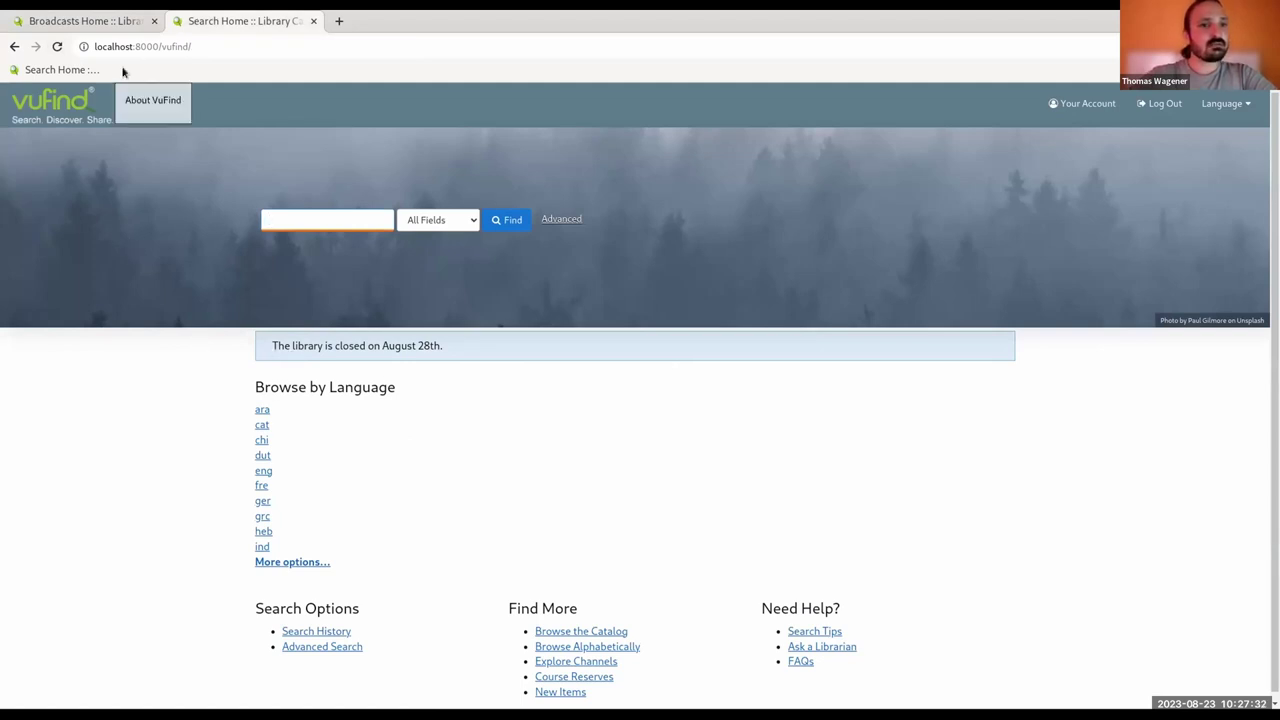
pyautogui.click(94, 20)
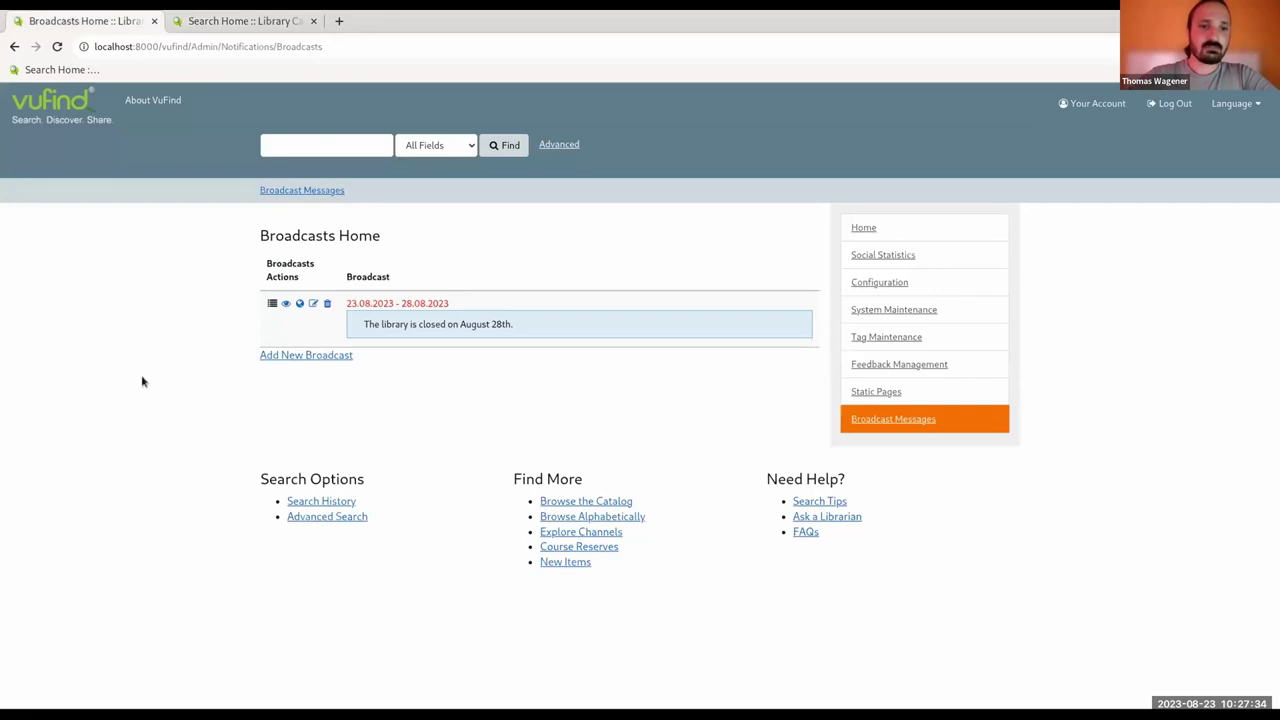
# - Start another broadcast with the English content "The search portal won't be available today from 16:00 pm till 16:30 pm!" and make it visible on the home page
pyautogui.click(290, 362)
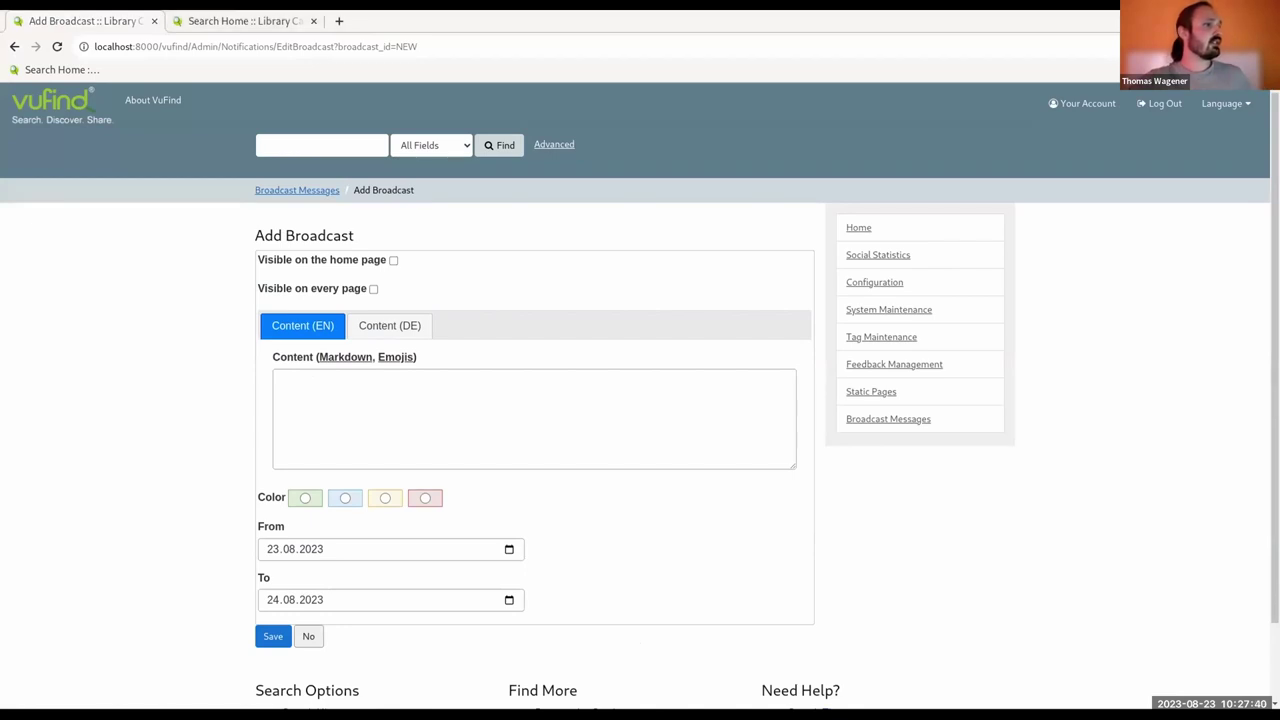
pyautogui.click(415, 430)
pyautogui.write("The search portal won't be available today from 16:00 pm till 16:30 pm!")
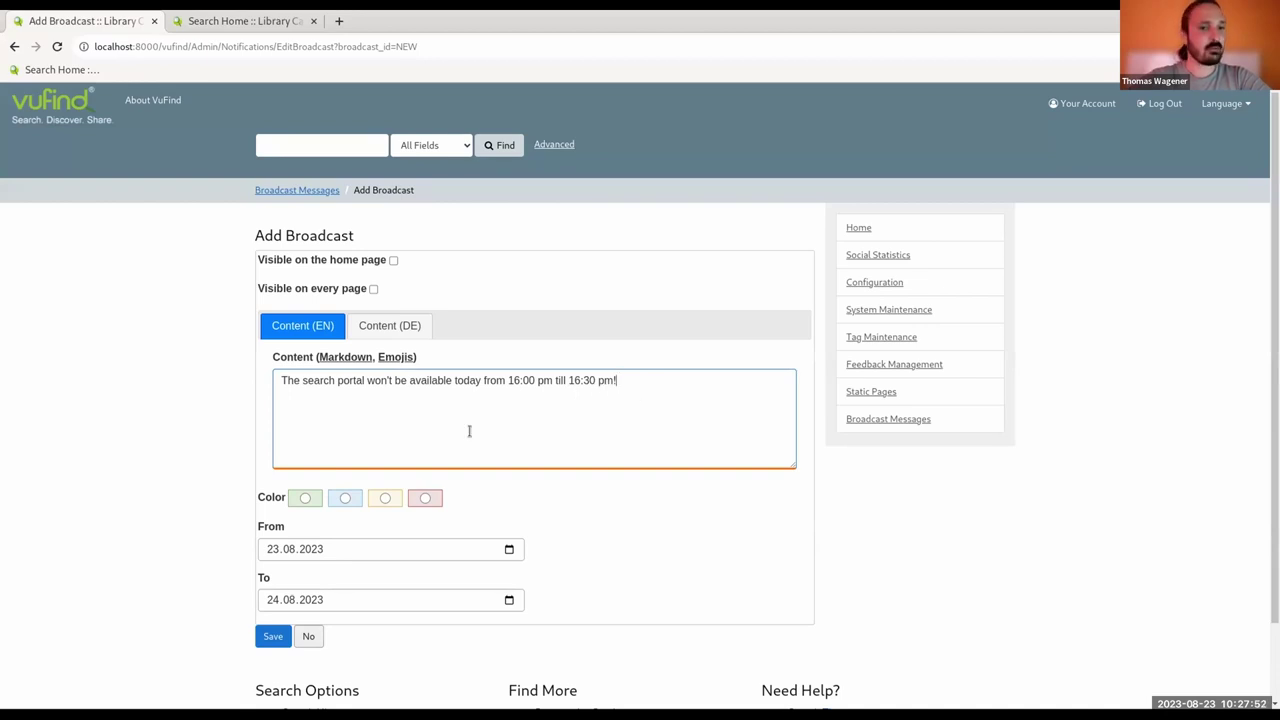
pyautogui.click(393, 261)
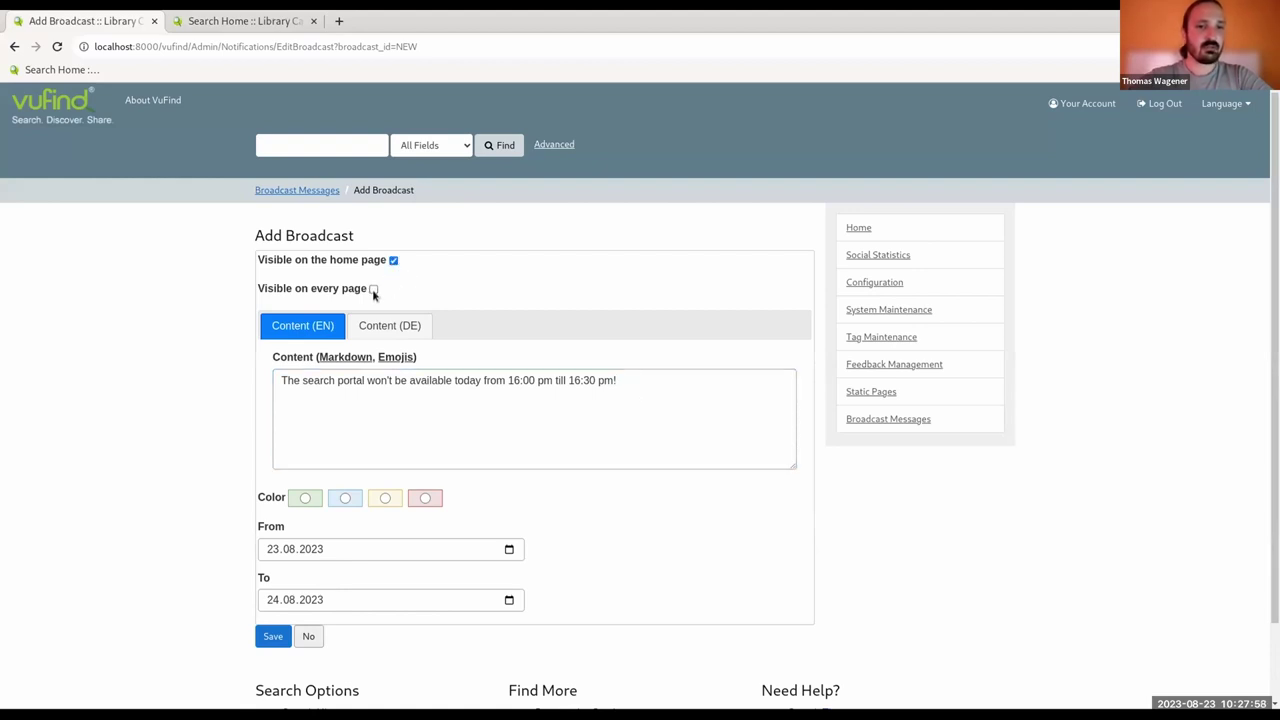
# - Make the search portal broadcast visible on every page in yellow, set its end date to 23.08.2023 and save it
pyautogui.click(373, 290)
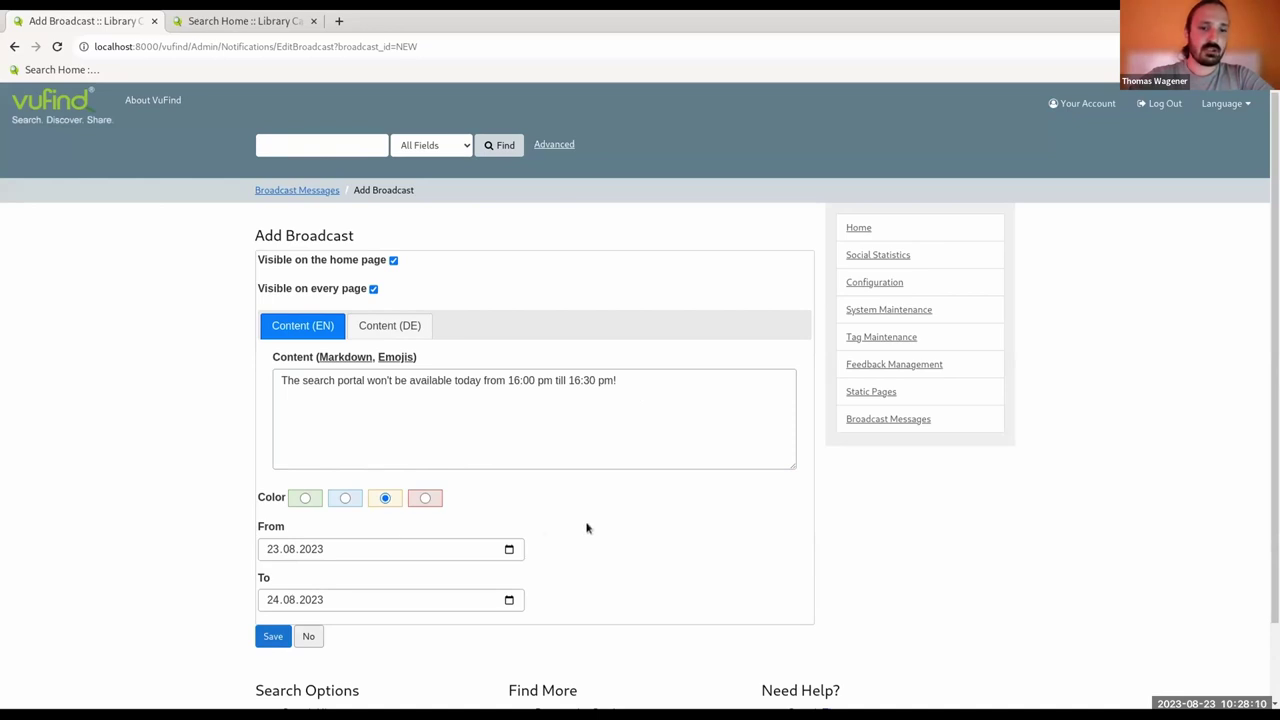
pyautogui.scroll(-1, 560, 528)
pyautogui.click(510, 521)
pyautogui.press('Down')
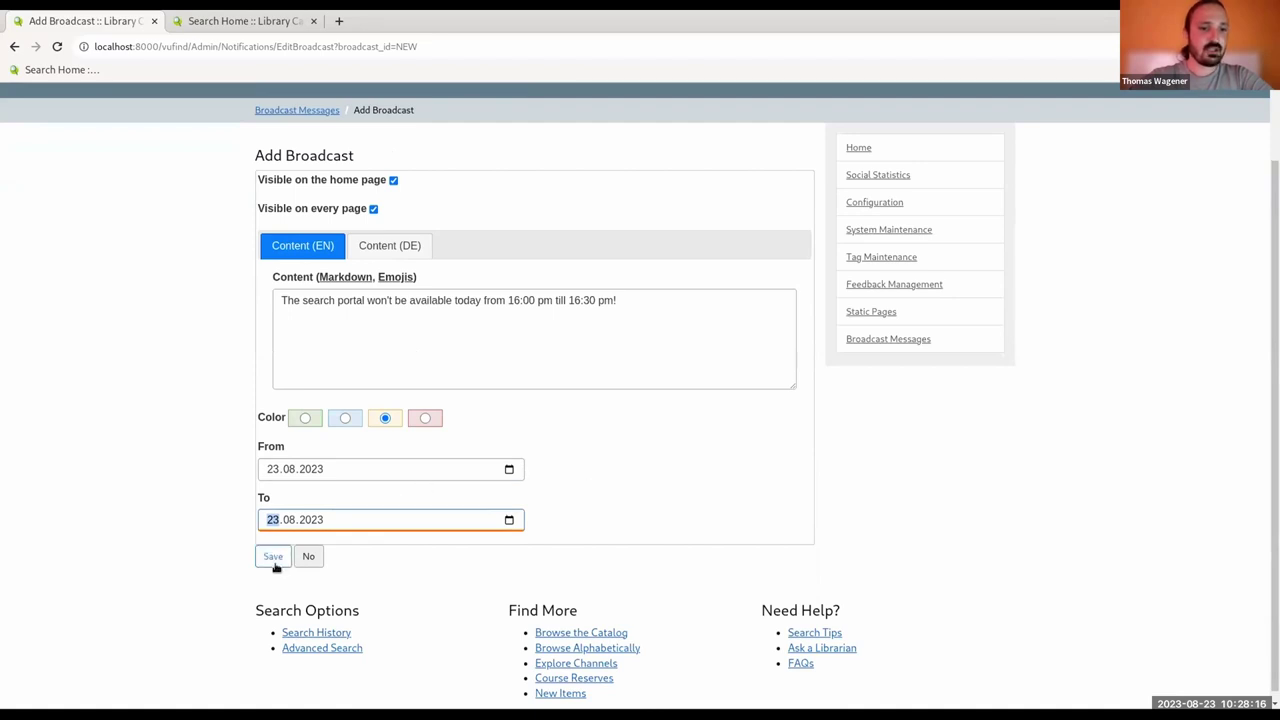
pyautogui.click(266, 559)
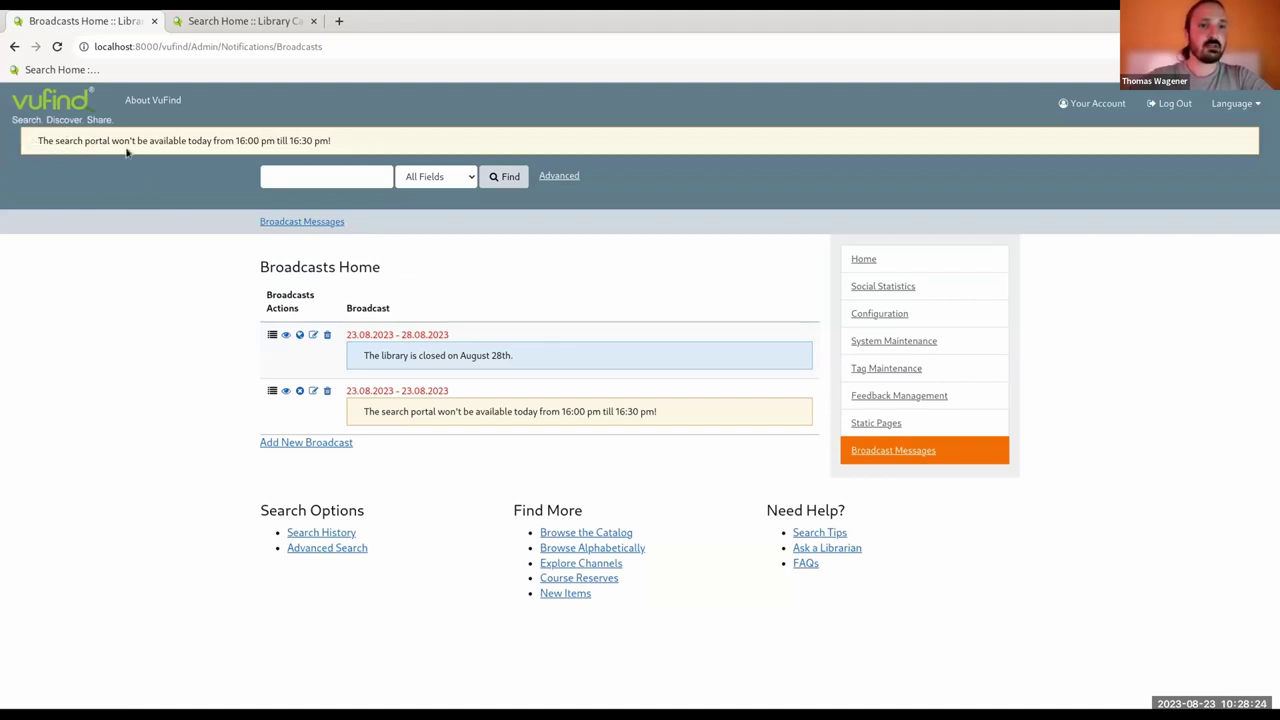
# - Reload the catalog home page in the other tab, search for "darwin" to check the broadcasts, and close that tab
pyautogui.click(230, 21)
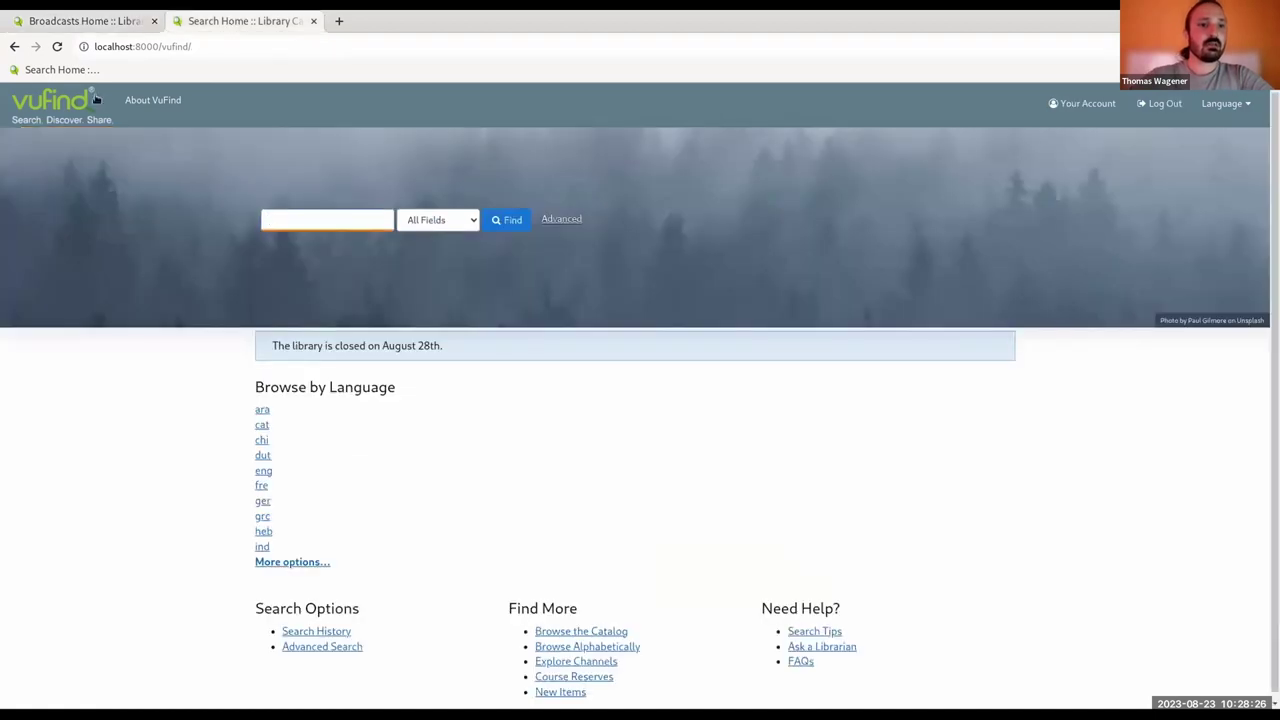
pyautogui.click(57, 46)
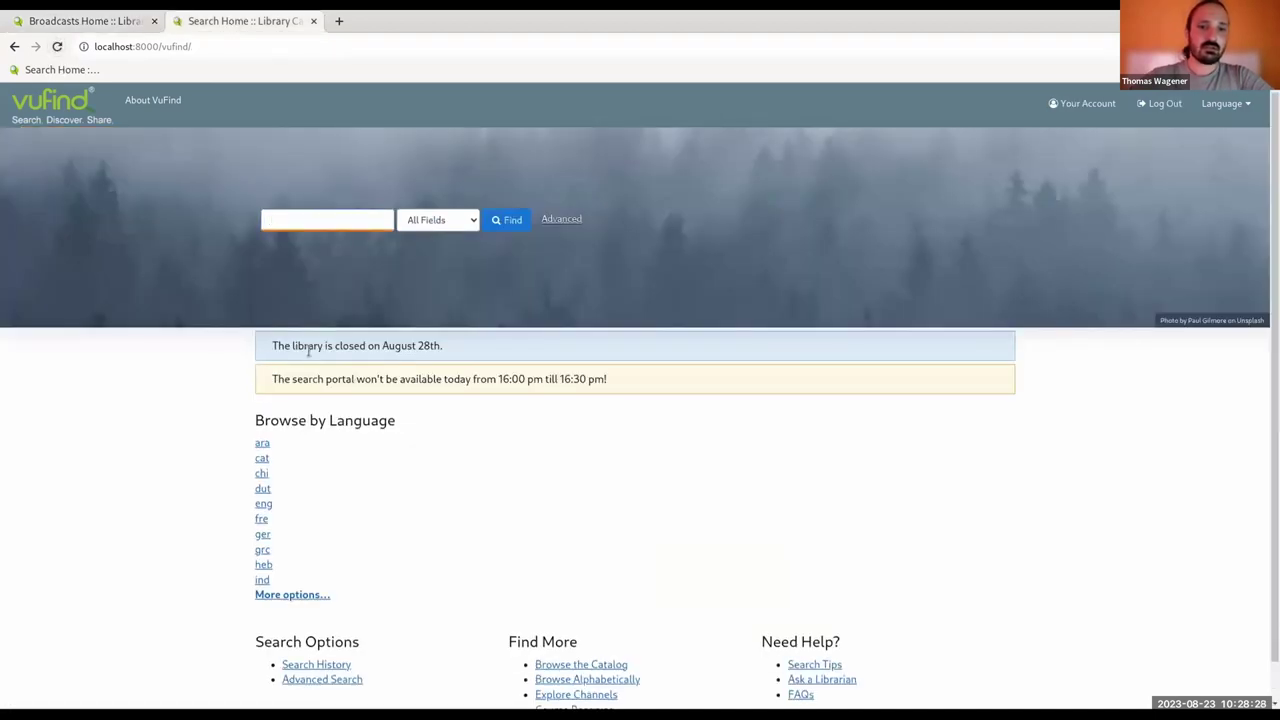
pyautogui.write('darwin')
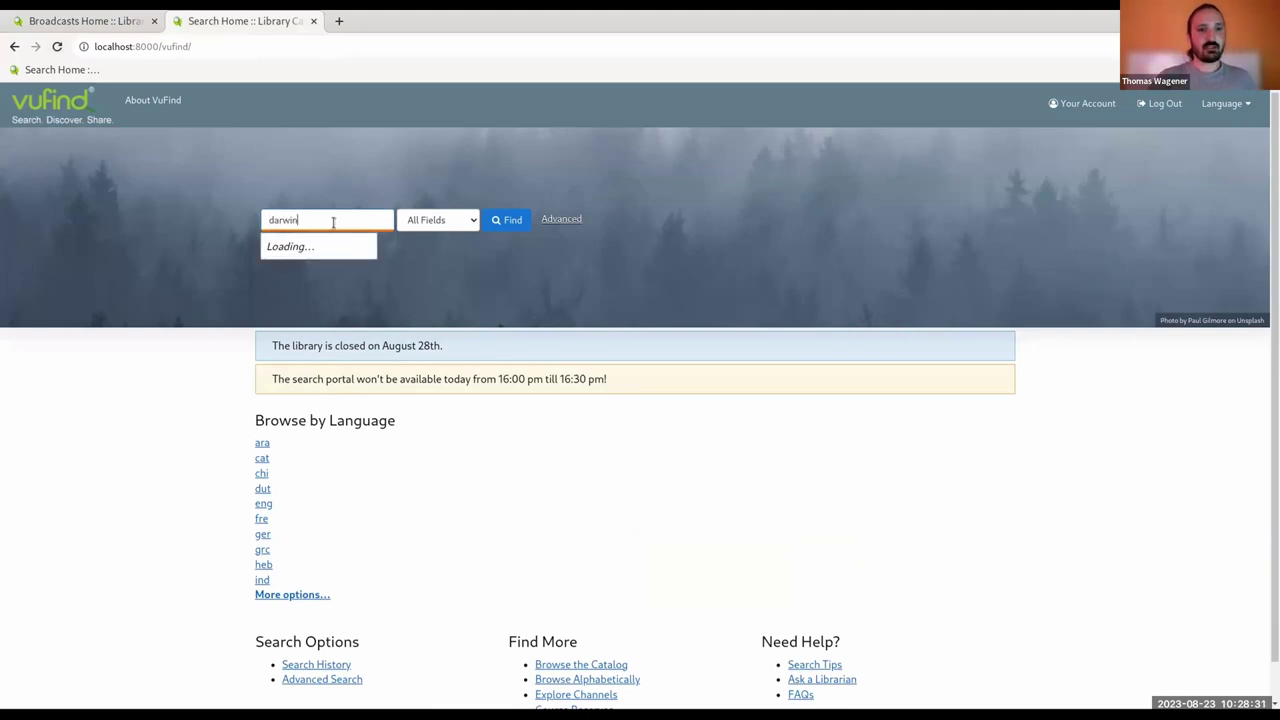
pyautogui.press('Return')
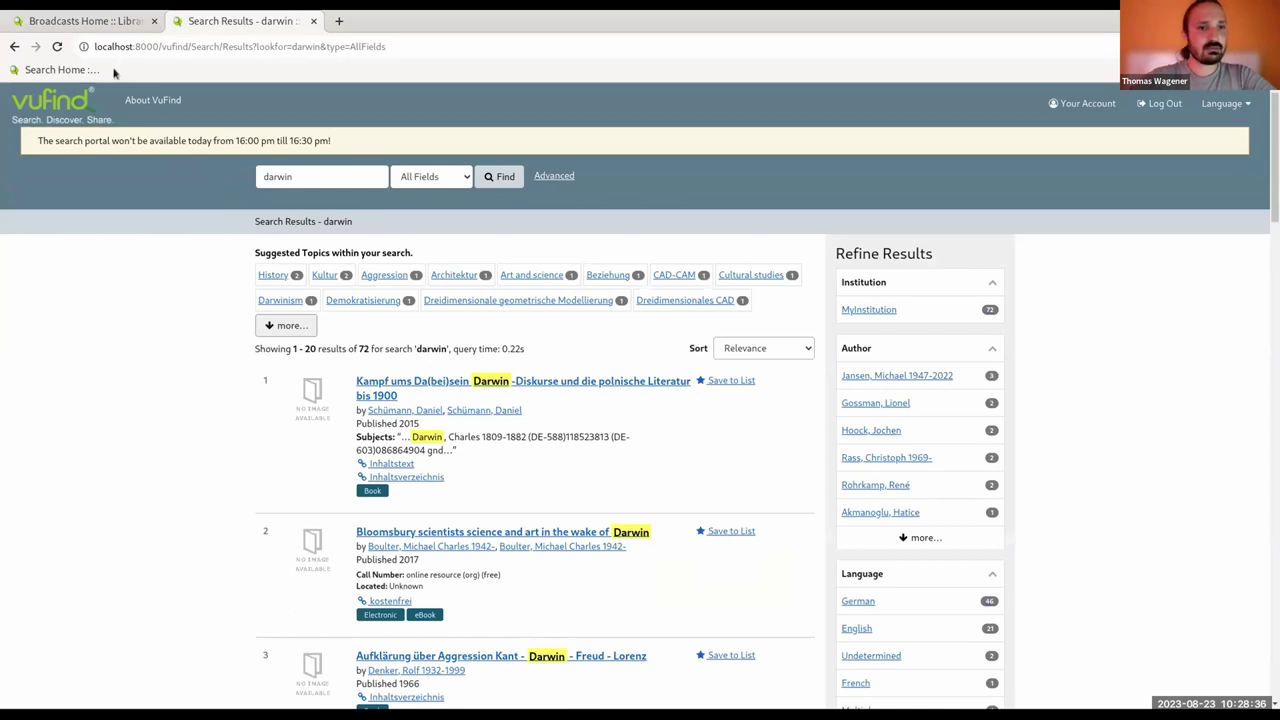
pyautogui.click(313, 21)
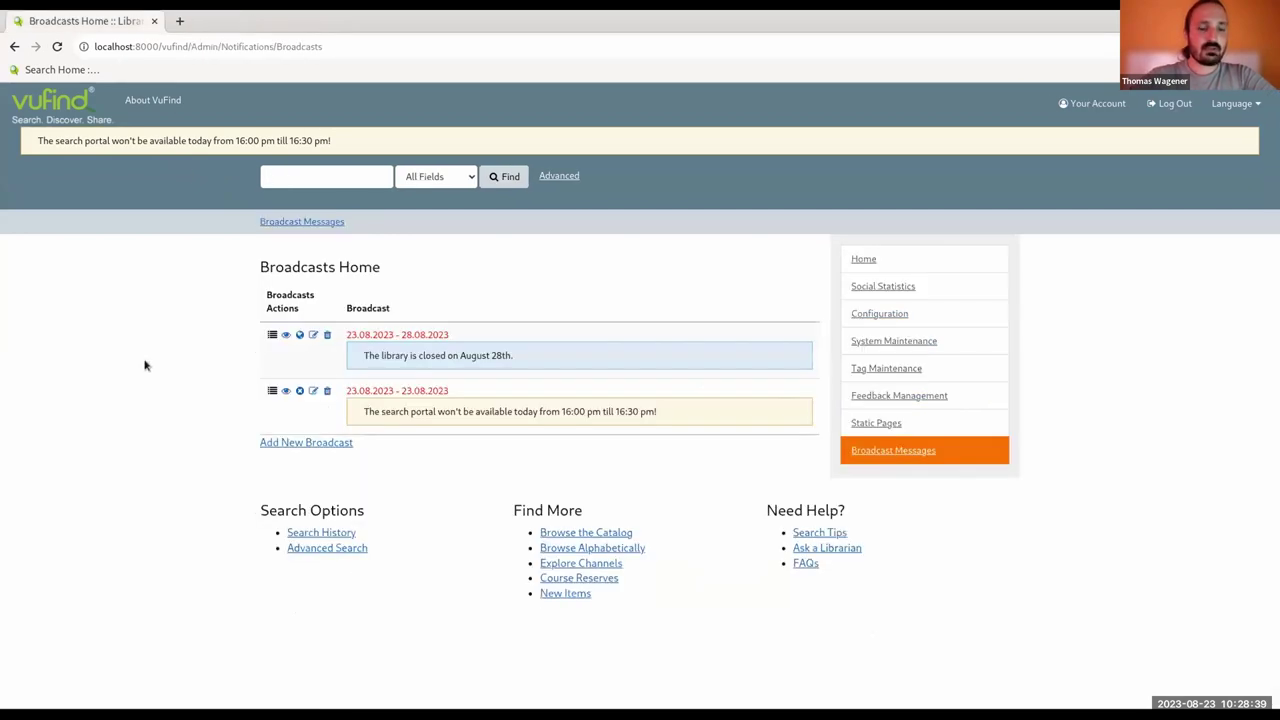
# - Start a new broadcast visible on the home page with the English content "Merry Christmas :christmas_tree:" and the green color
pyautogui.click(287, 446)
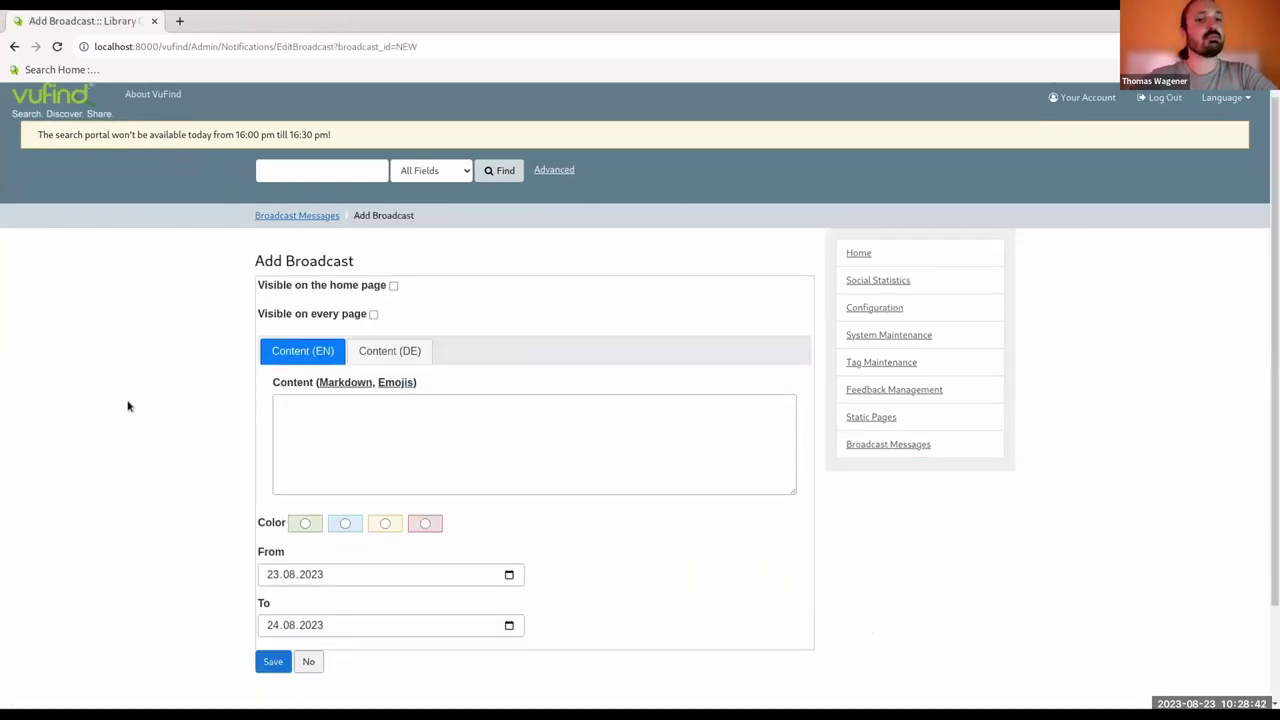
pyautogui.scroll(-2, 229, 374)
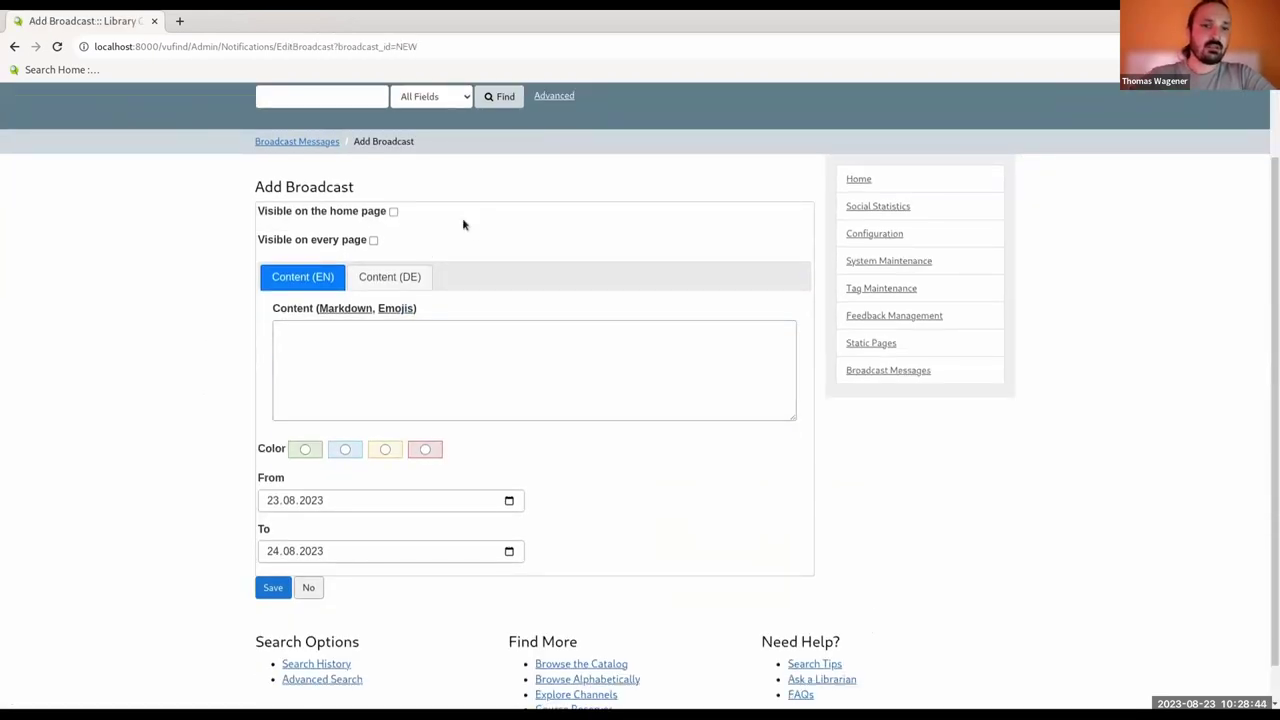
pyautogui.click(393, 212)
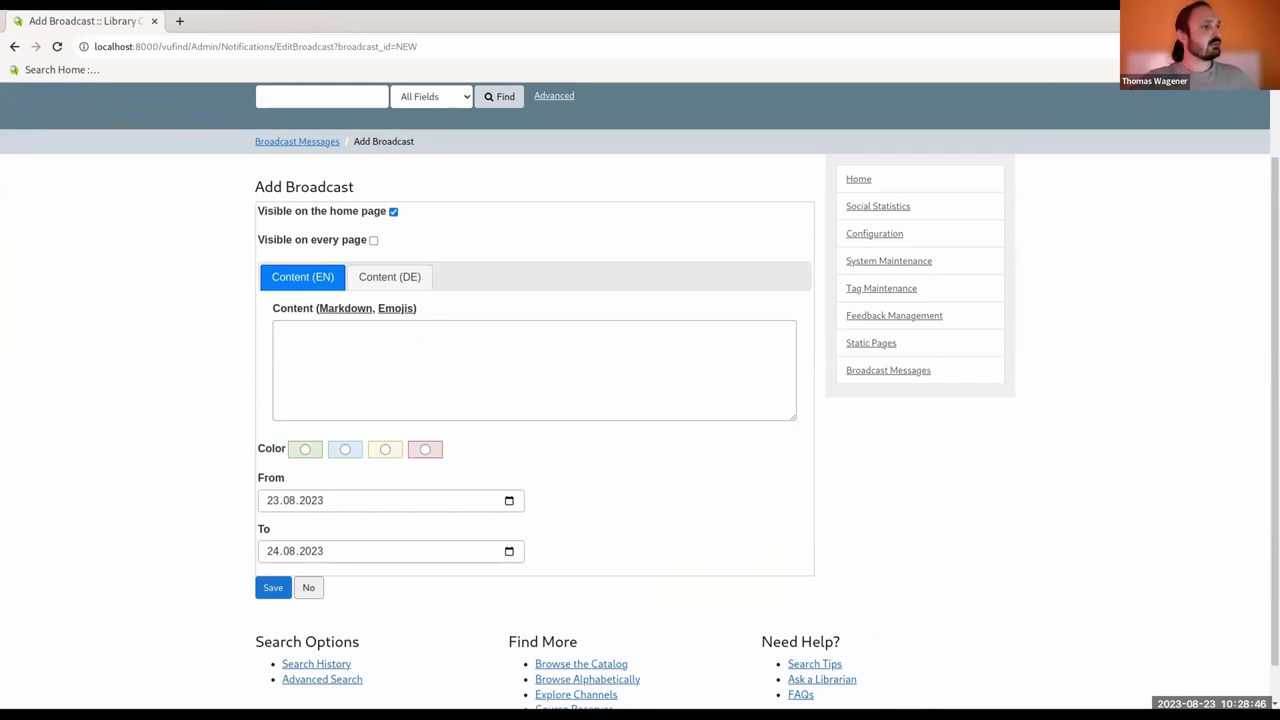
pyautogui.click(394, 360)
pyautogui.write('Merry Christmas :christmas_tree:')
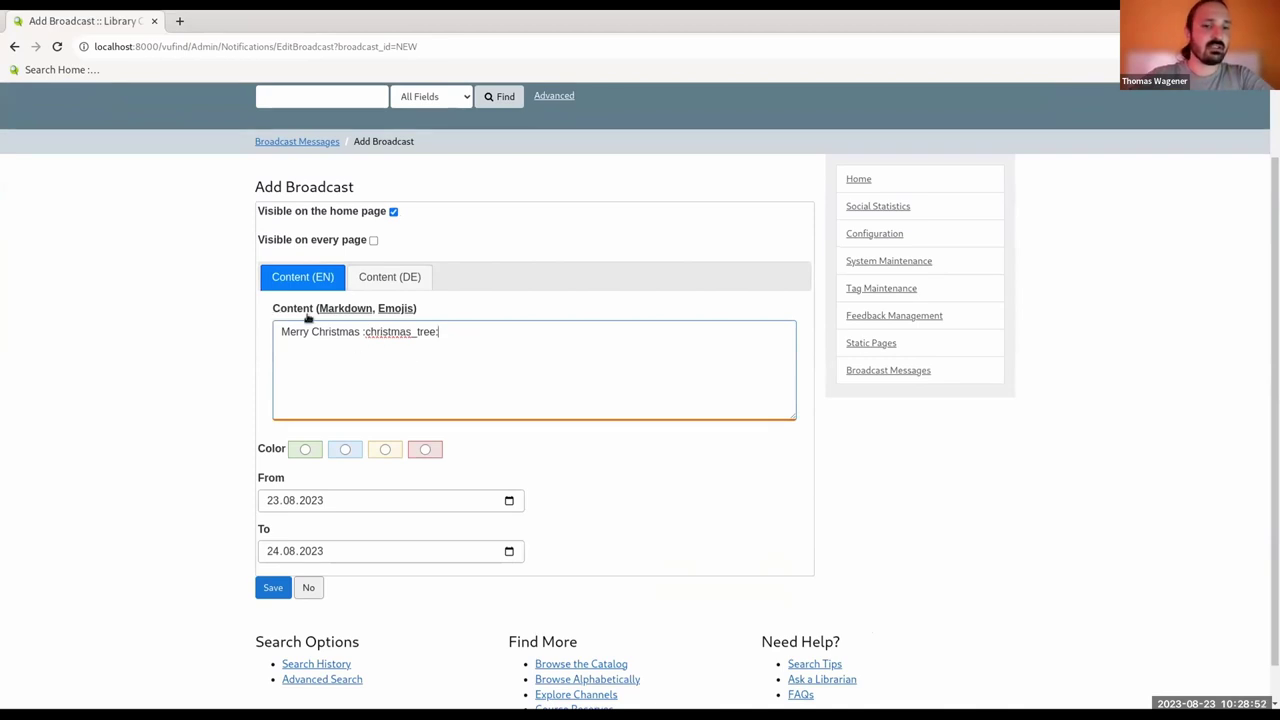
pyautogui.scroll(-1, 134, 377)
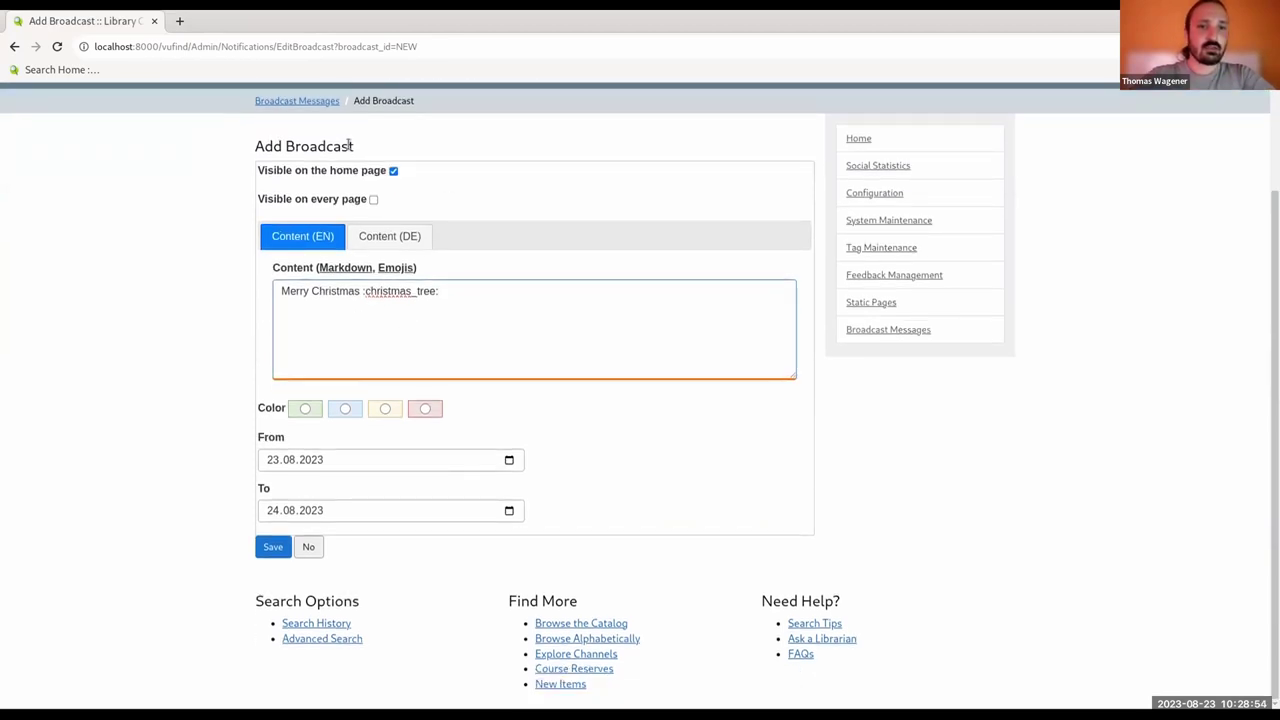
pyautogui.click(312, 409)
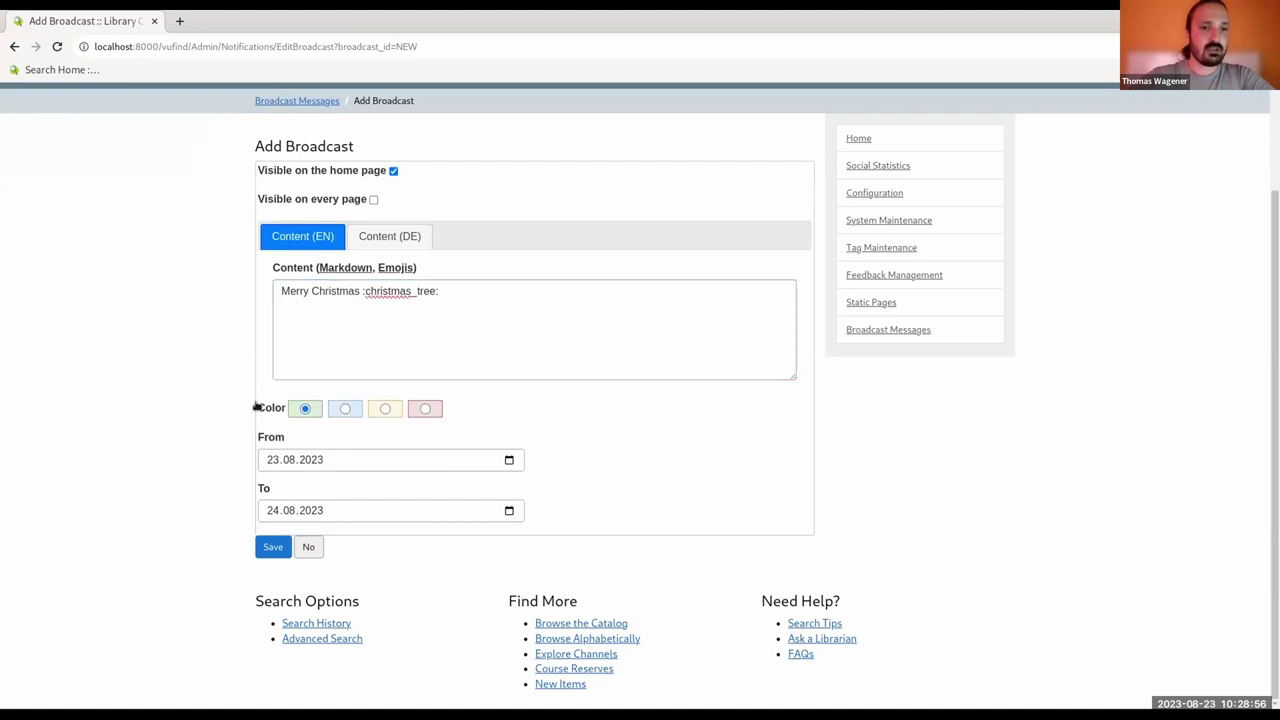
# - Set the Christmas broadcast's start date to 25.12.2023
pyautogui.press('Tab')
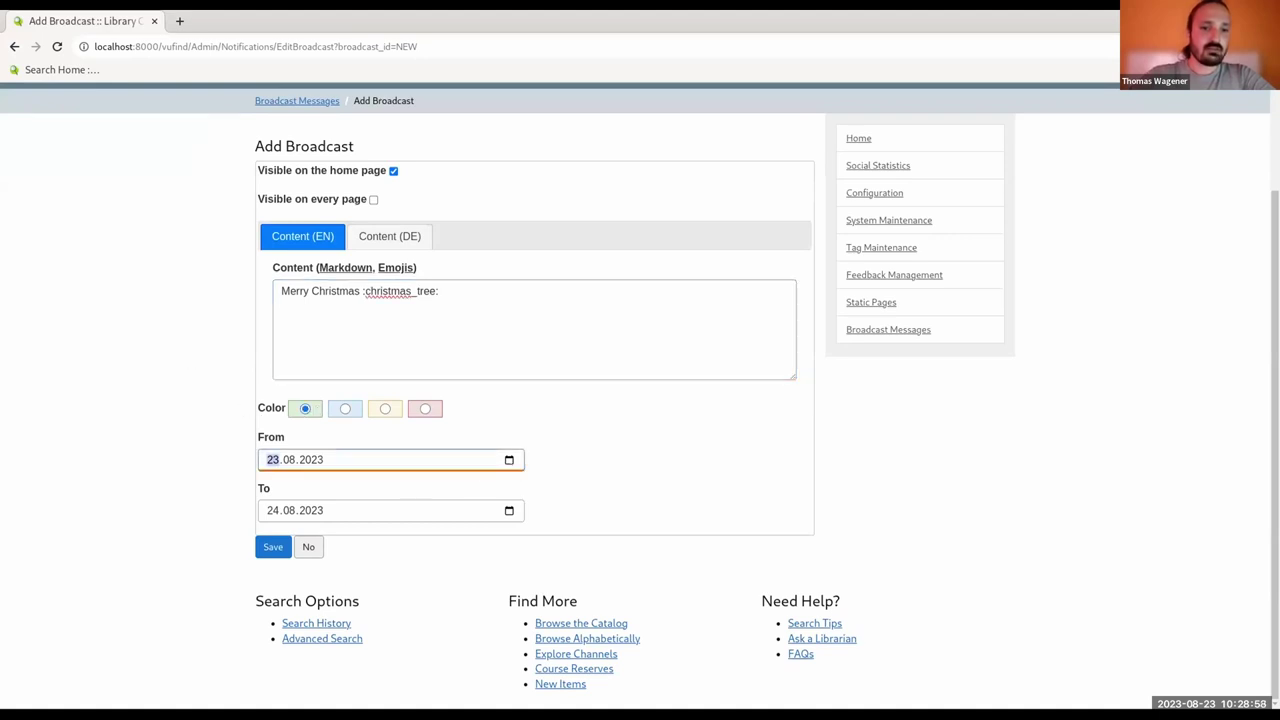
pyautogui.press('Up')
pyautogui.press('Up')
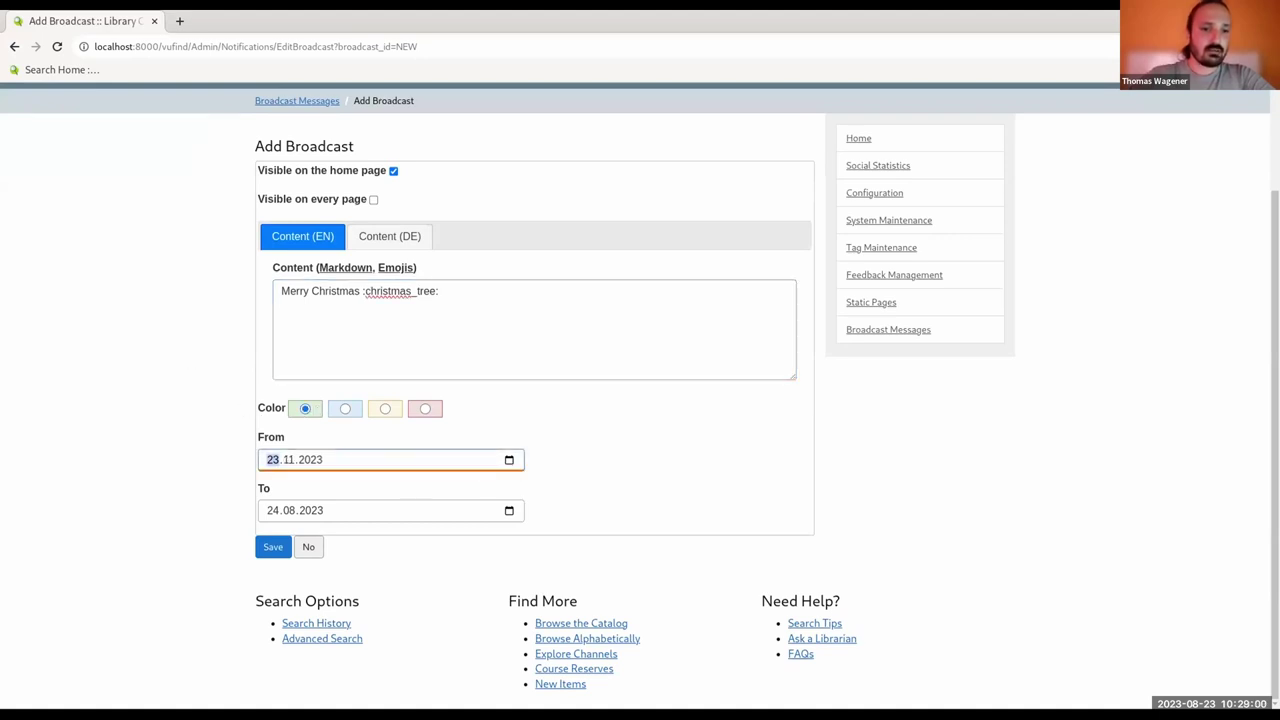
pyautogui.press('Up')
pyautogui.press('Up')
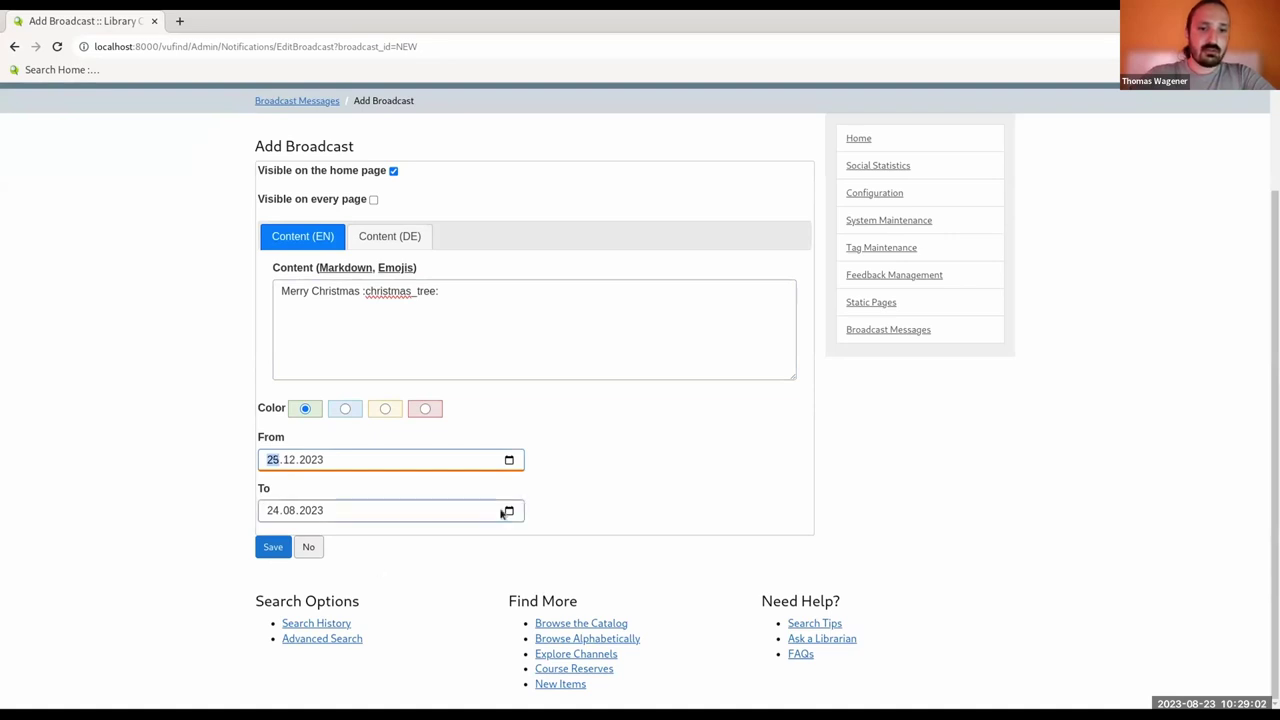
# - Set the Christmas broadcast's end date to 26.12.2023 and save the broadcast
pyautogui.click(500, 513)
pyautogui.press('Up')
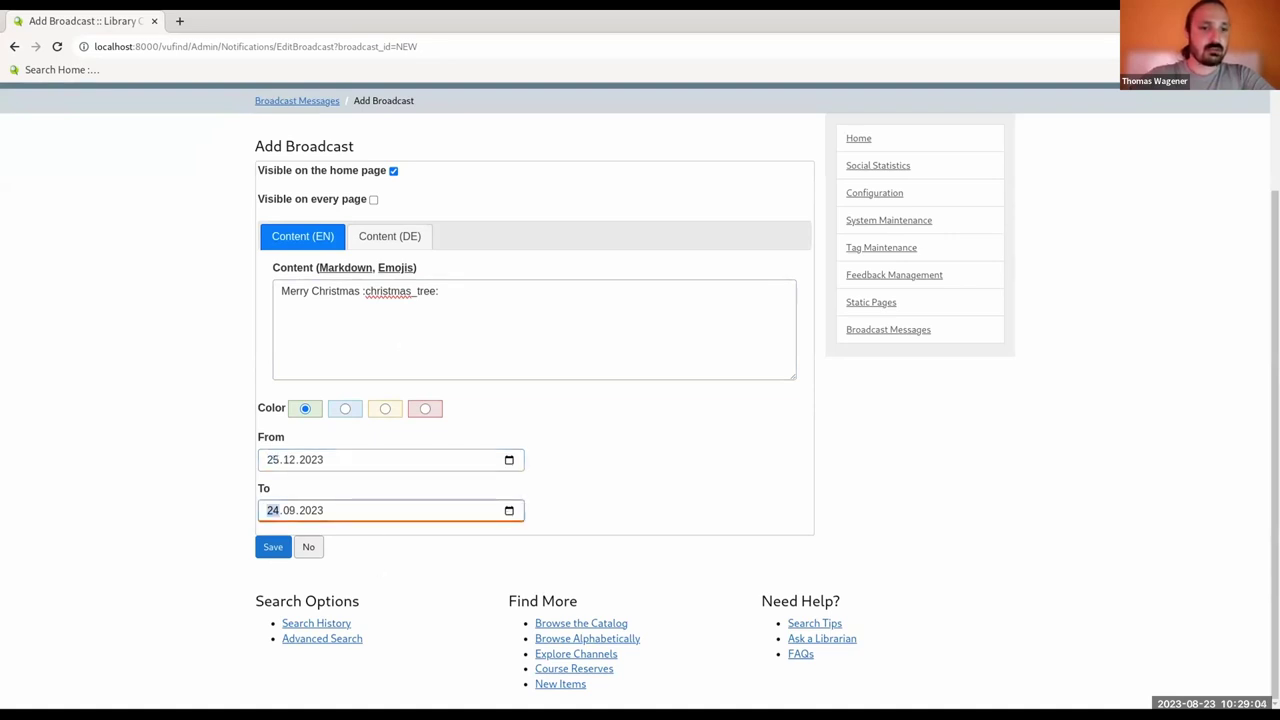
pyautogui.press('Up')
pyautogui.press('Up')
pyautogui.press('Up')
pyautogui.press('Up')
pyautogui.click(270, 548)
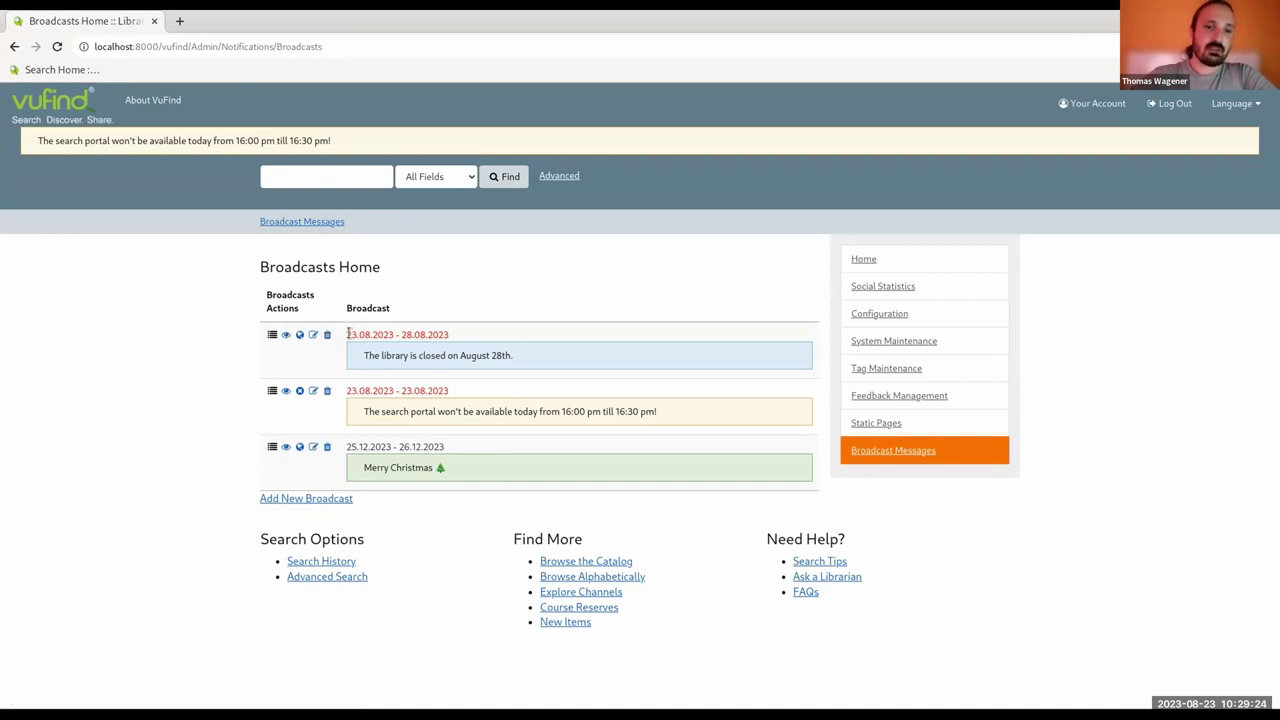
pyautogui.moveTo(348, 334); pyautogui.dragTo(463, 345)
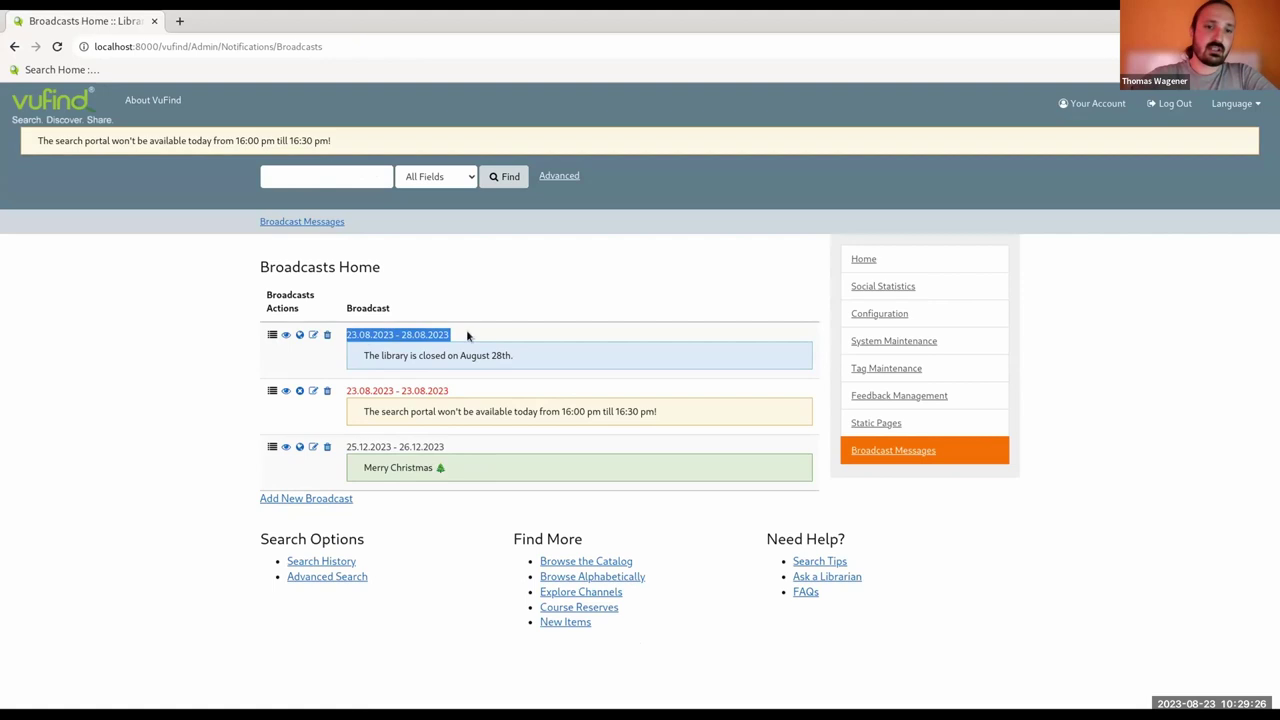
pyautogui.click(466, 335)
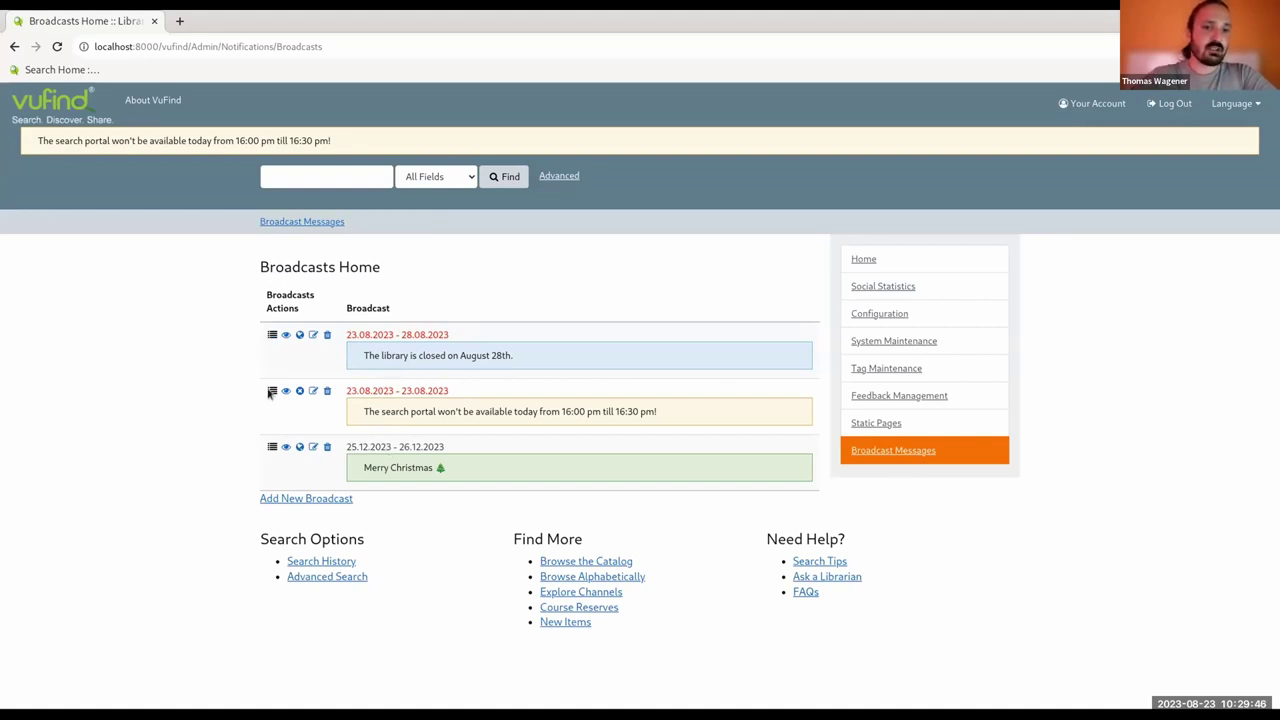
# - Move the library closure broadcast below the search portal broadcast and check the order on the home page in a new tab, returning to the list
pyautogui.moveTo(272, 337); pyautogui.dragTo(274, 406)
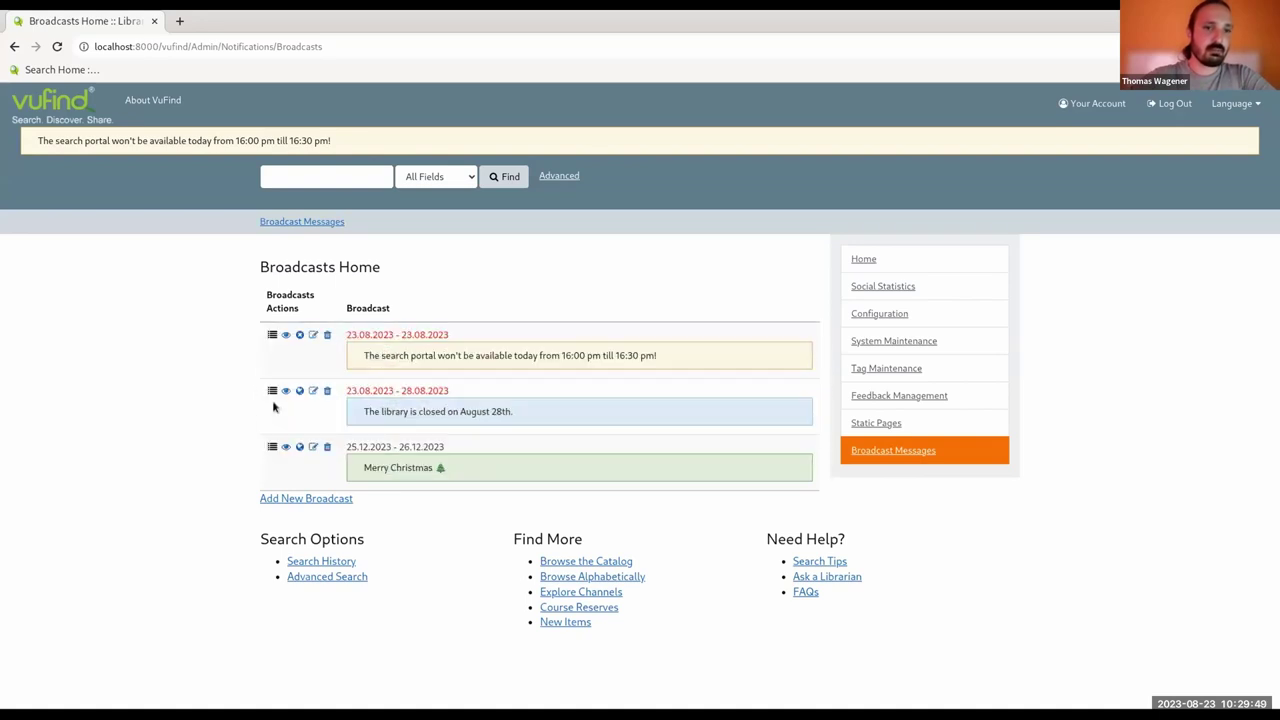
pyautogui.moveTo(64, 112); pyautogui.dragTo(207, 25)
pyautogui.click(207, 22)
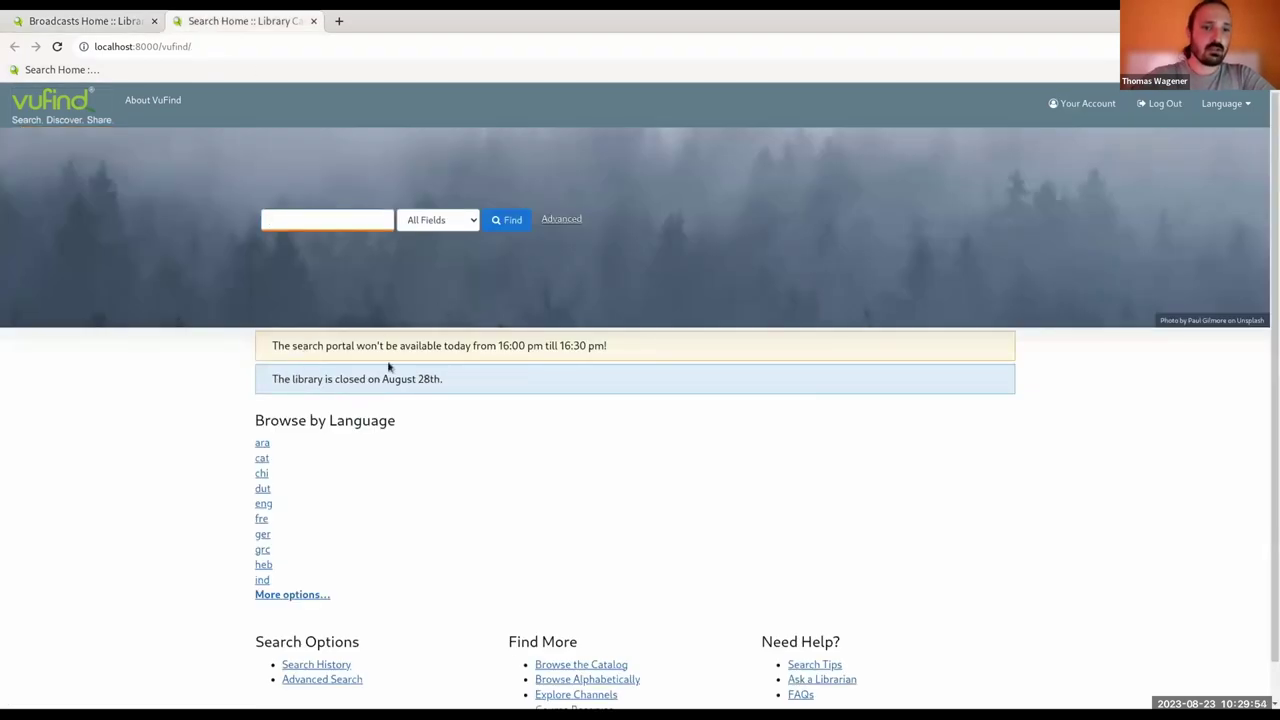
pyautogui.click(99, 22)
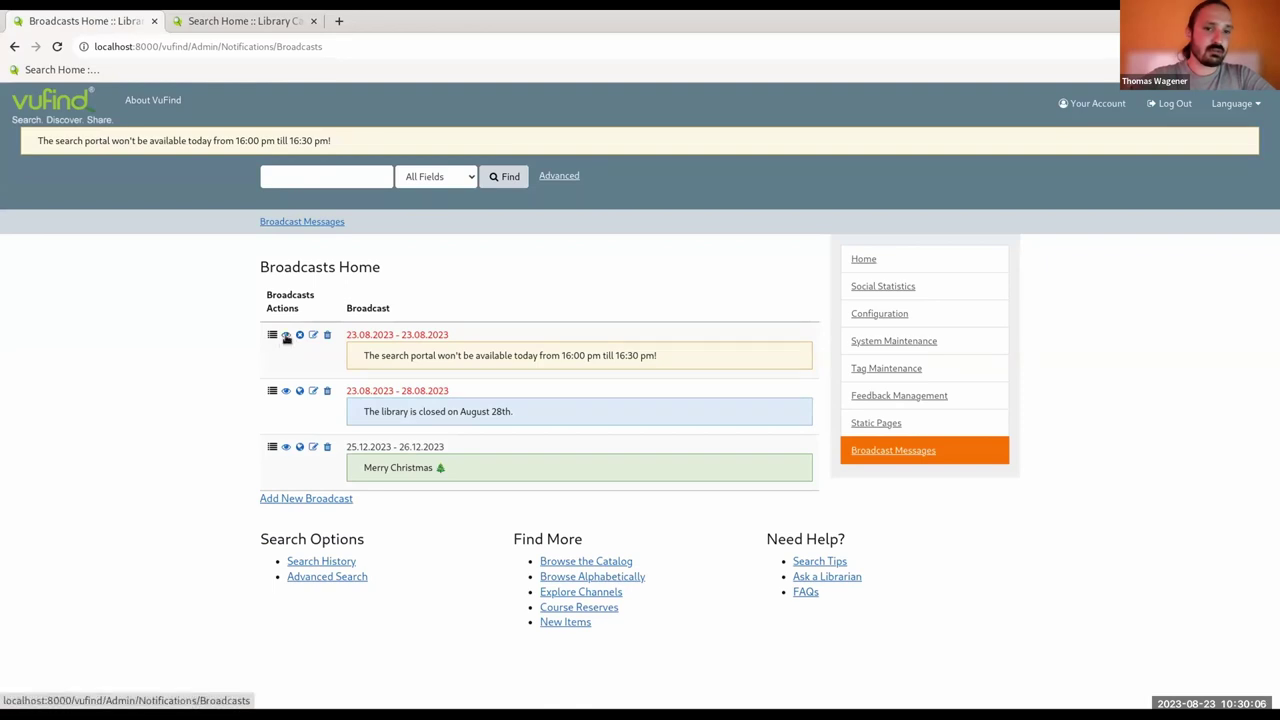
# - Reload the catalog home page to check which broadcasts it shows, and return to the broadcast list
pyautogui.hotkey('ctrl', 'Tab')
pyautogui.click(57, 47)
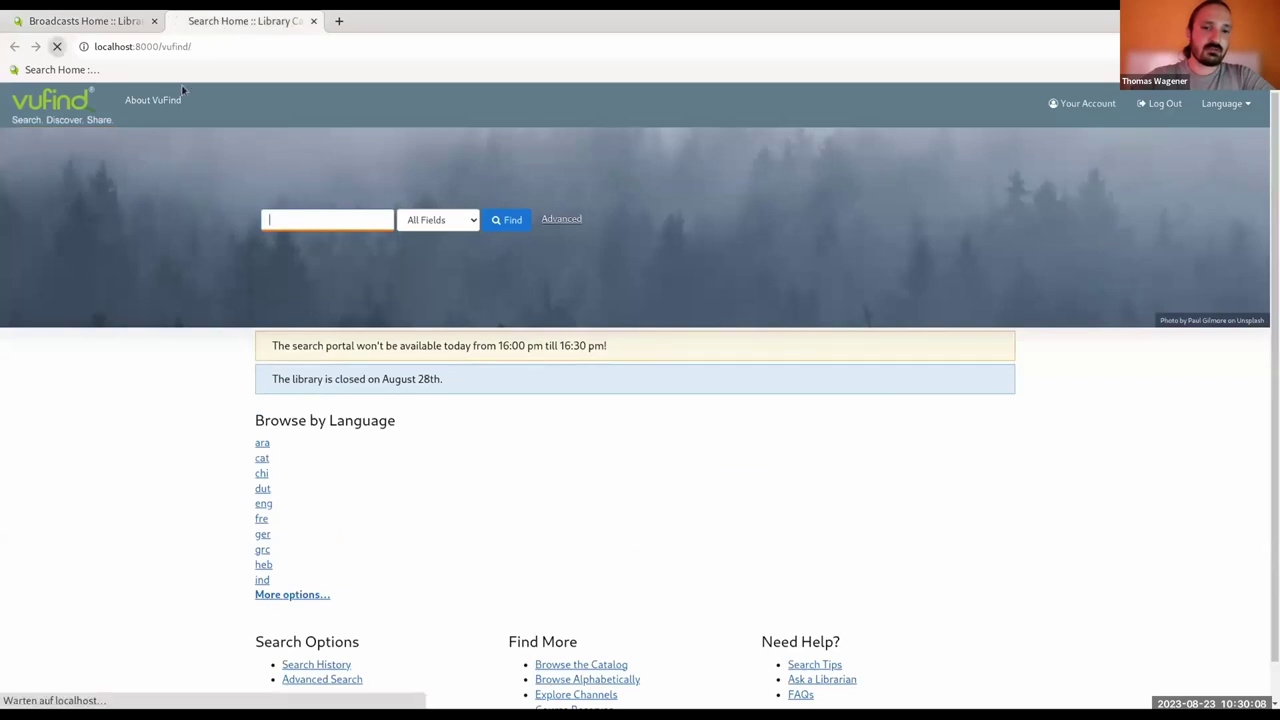
pyautogui.click(98, 20)
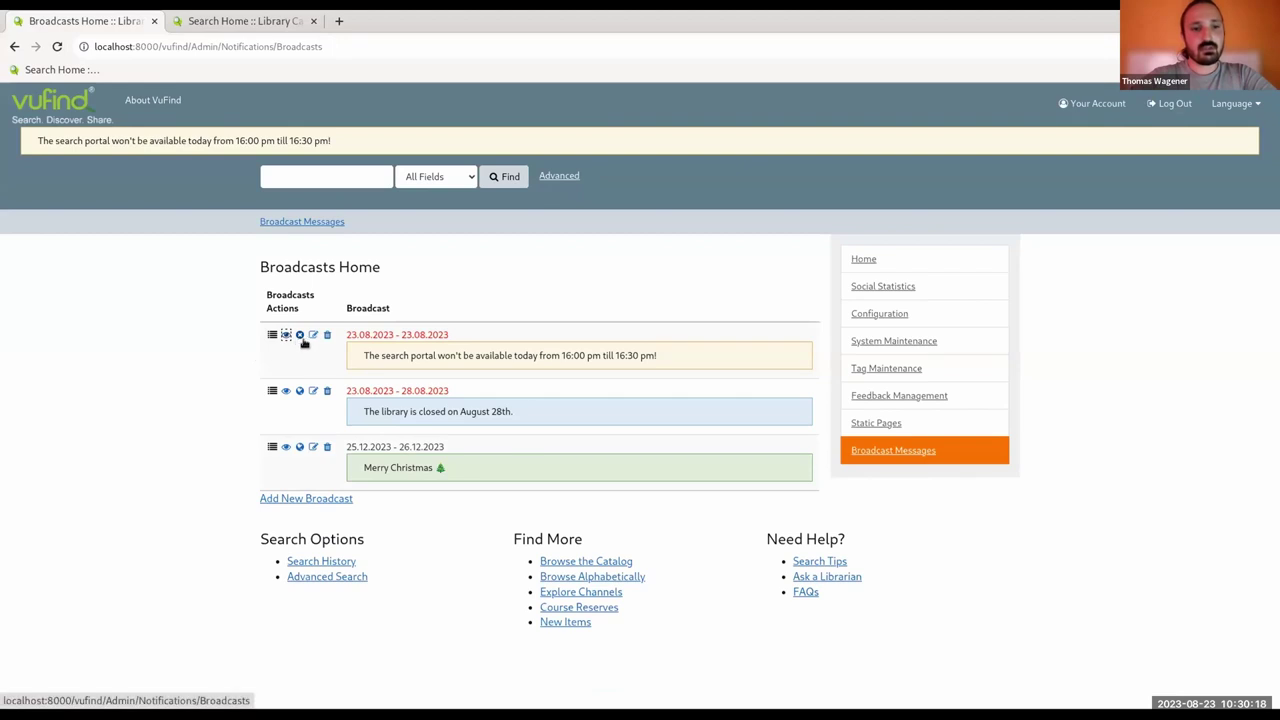
# - Show the library closure broadcast on every page instead of the search portal broadcast, and reload the list to check the banner
pyautogui.click(299, 391)
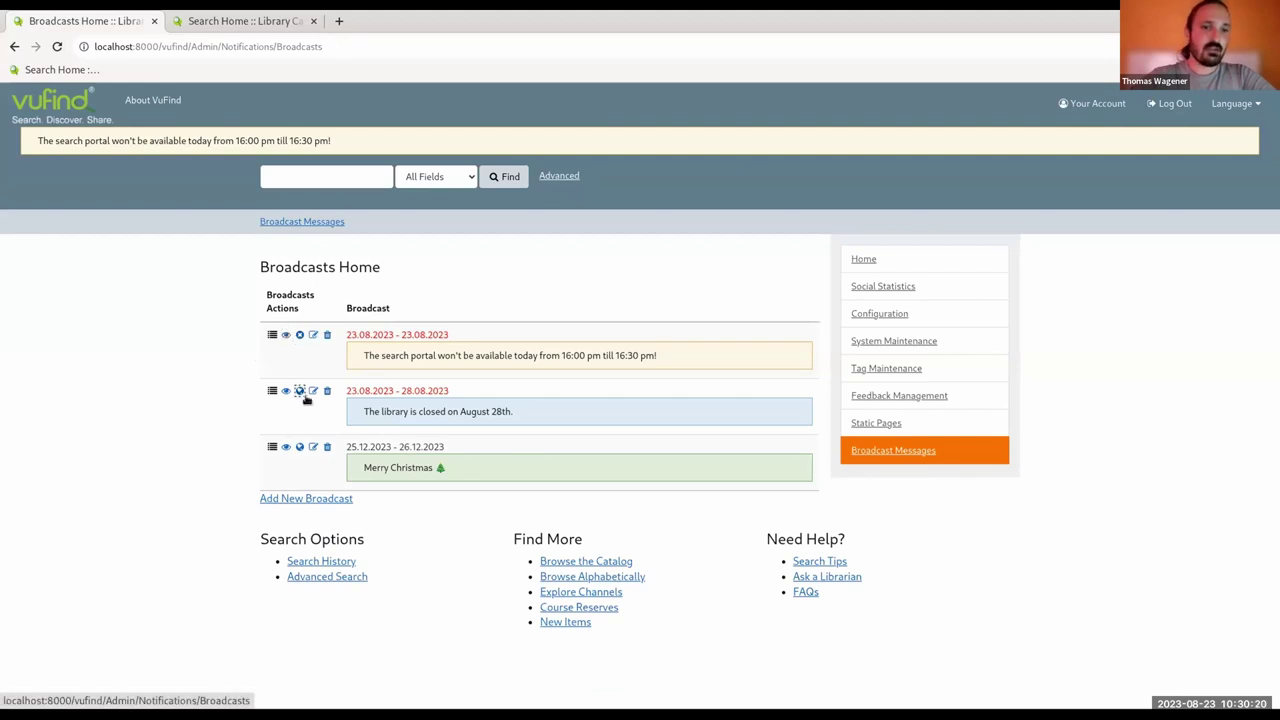
pyautogui.click(300, 336)
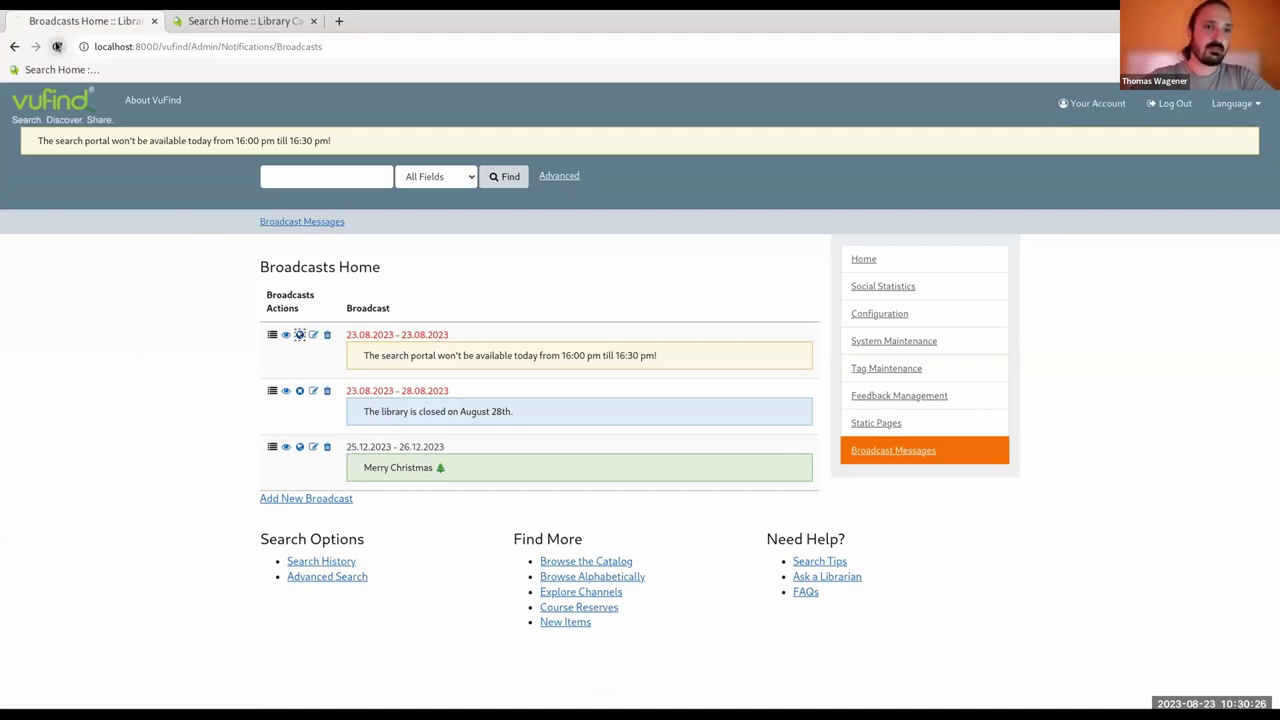
pyautogui.click(57, 46)
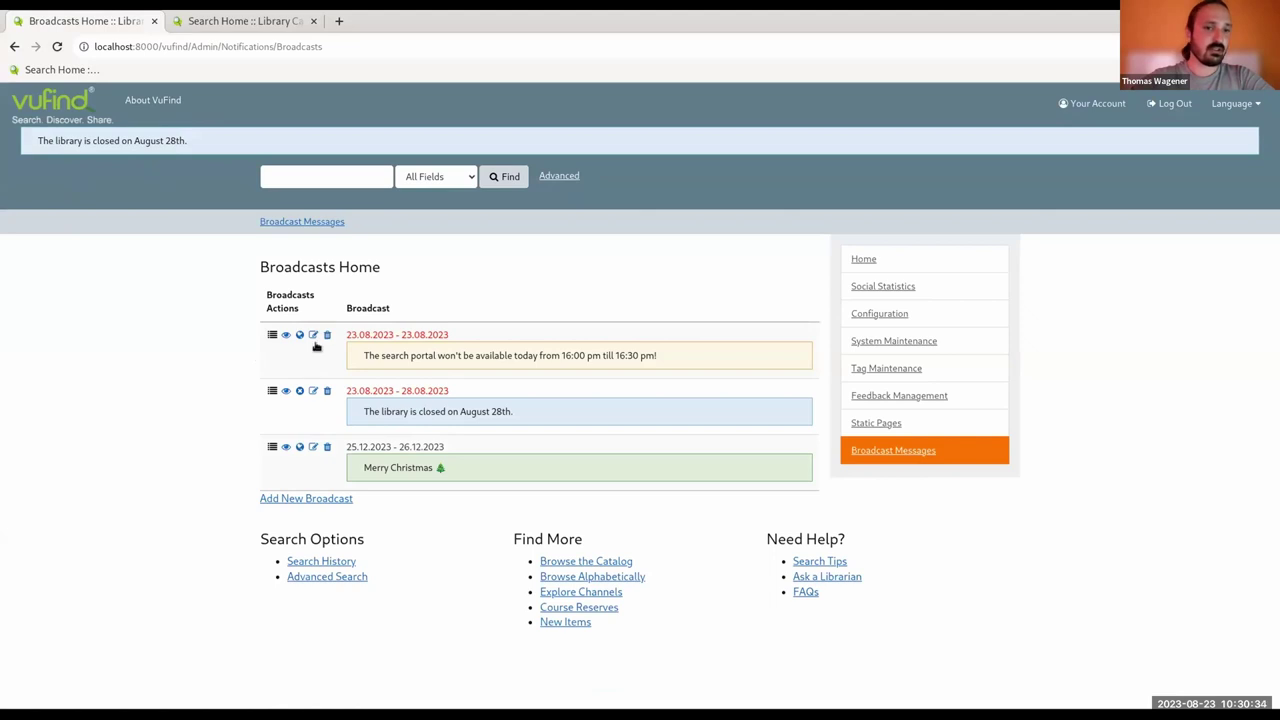
# - Open the library closure broadcast for editing, go back to the list unchanged and delete that broadcast
pyautogui.click(313, 395)
pyautogui.hotkey('alt', 'Left')
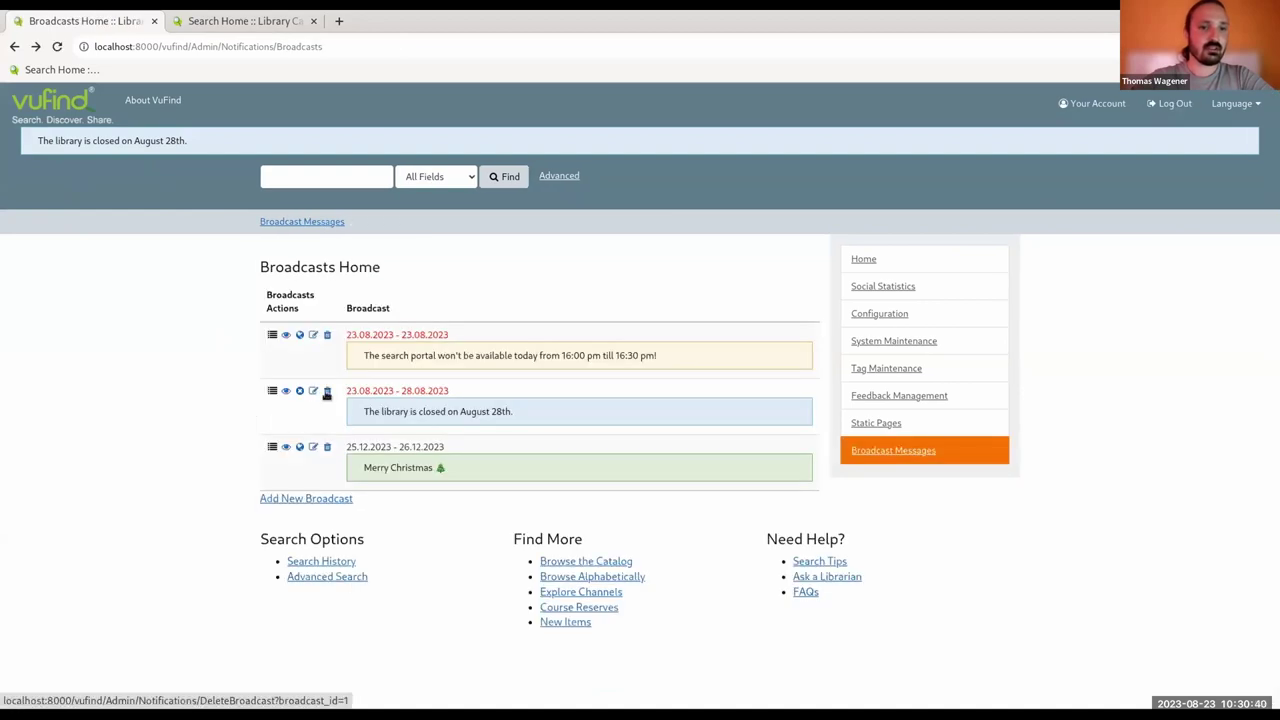
pyautogui.click(326, 393)
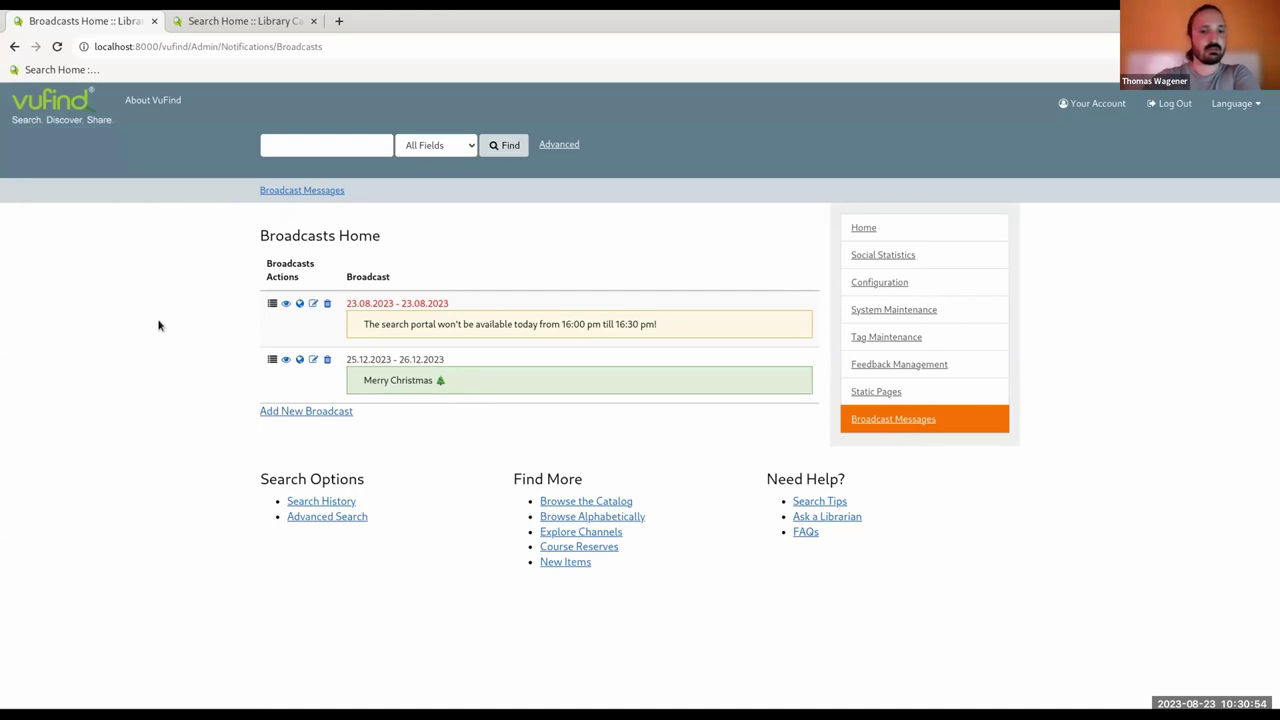
pyautogui.moveTo(365, 380); pyautogui.dragTo(449, 381)
pyautogui.click(466, 381)
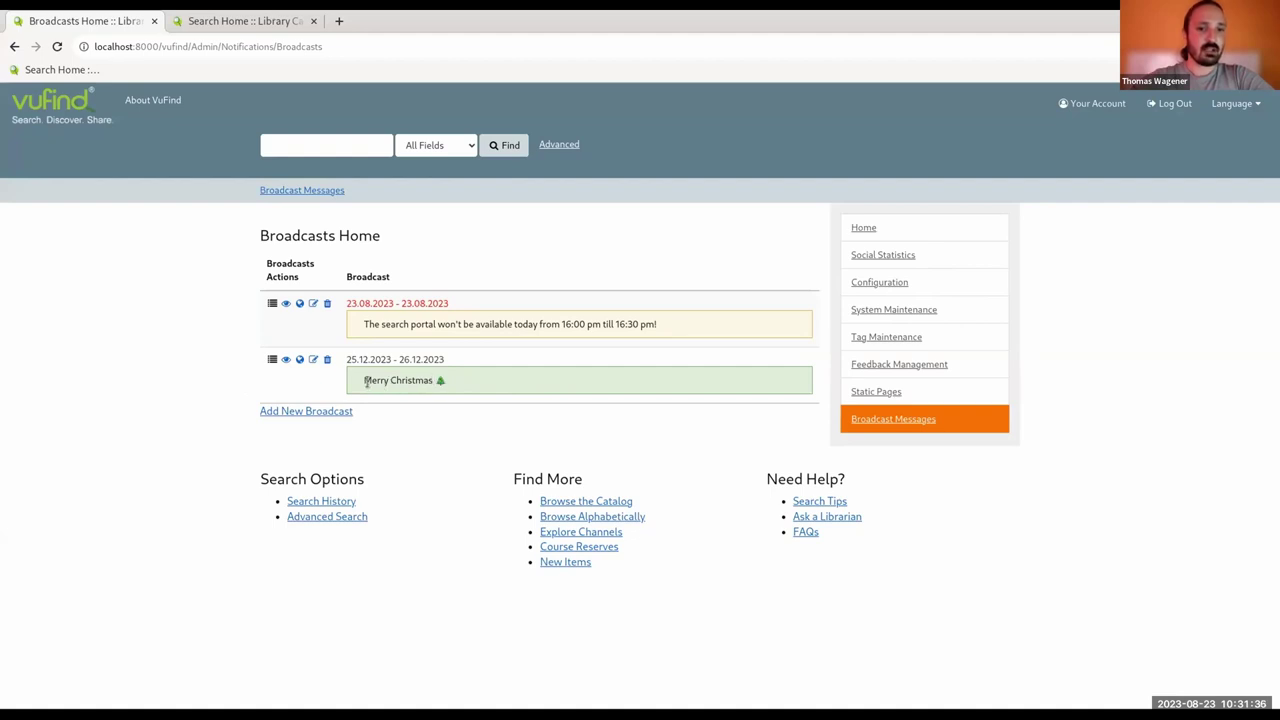
pyautogui.moveTo(368, 383); pyautogui.dragTo(400, 383)
pyautogui.click(400, 383)
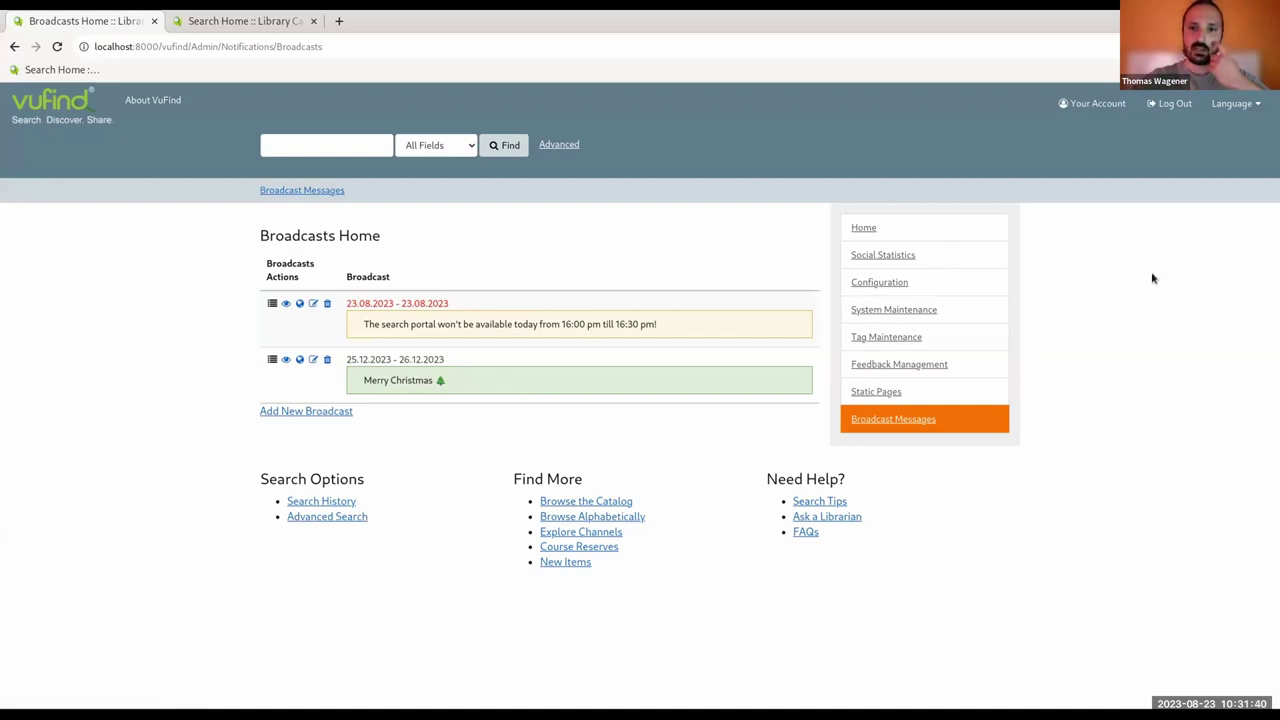